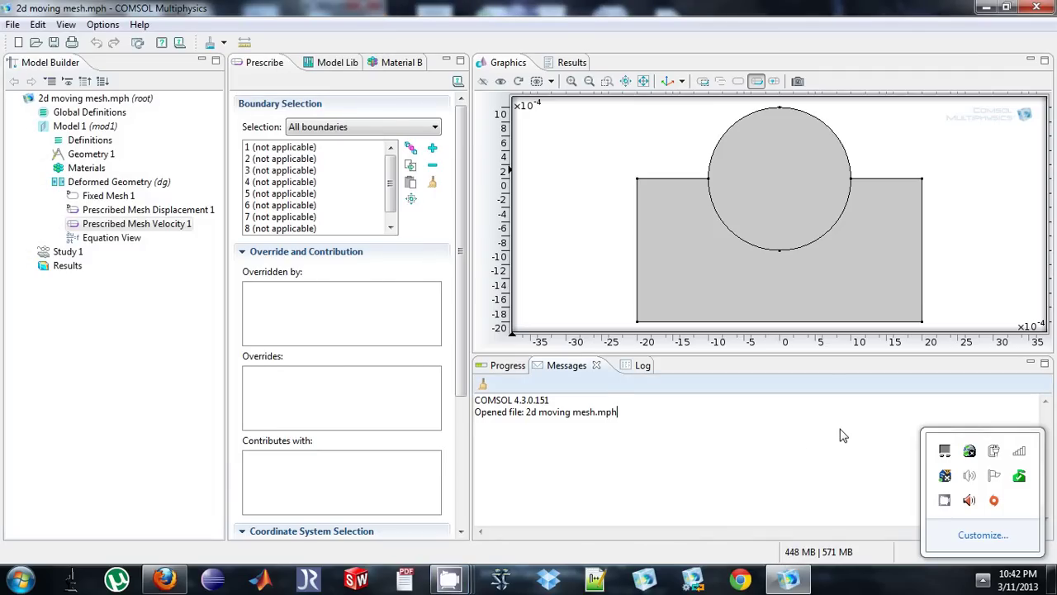
# Inspect the radius and position of Circle 1 in Geometry 1
pyautogui.click(843, 435)
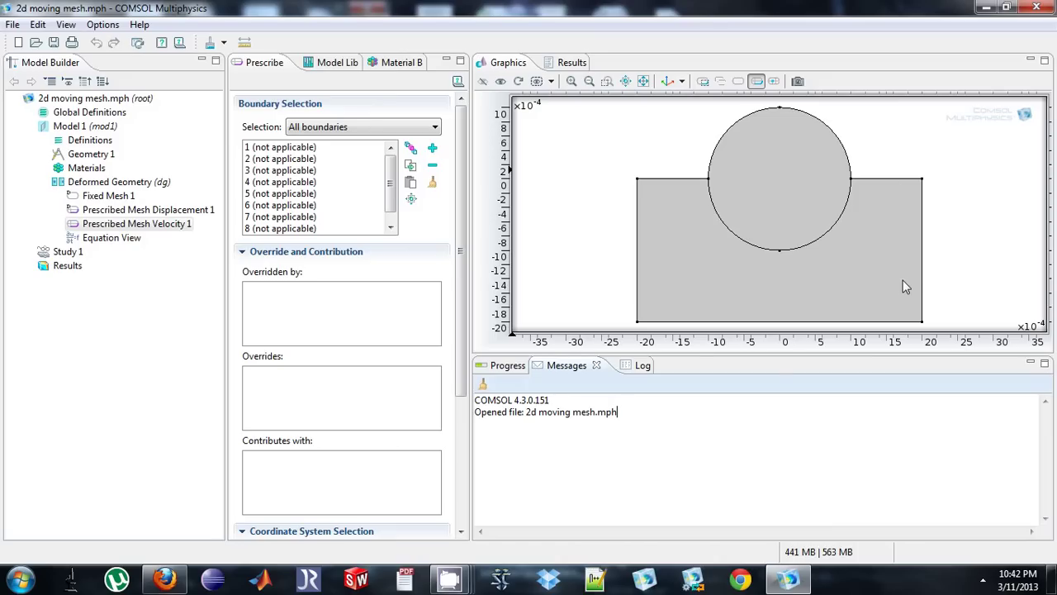
pyautogui.click(983, 580)
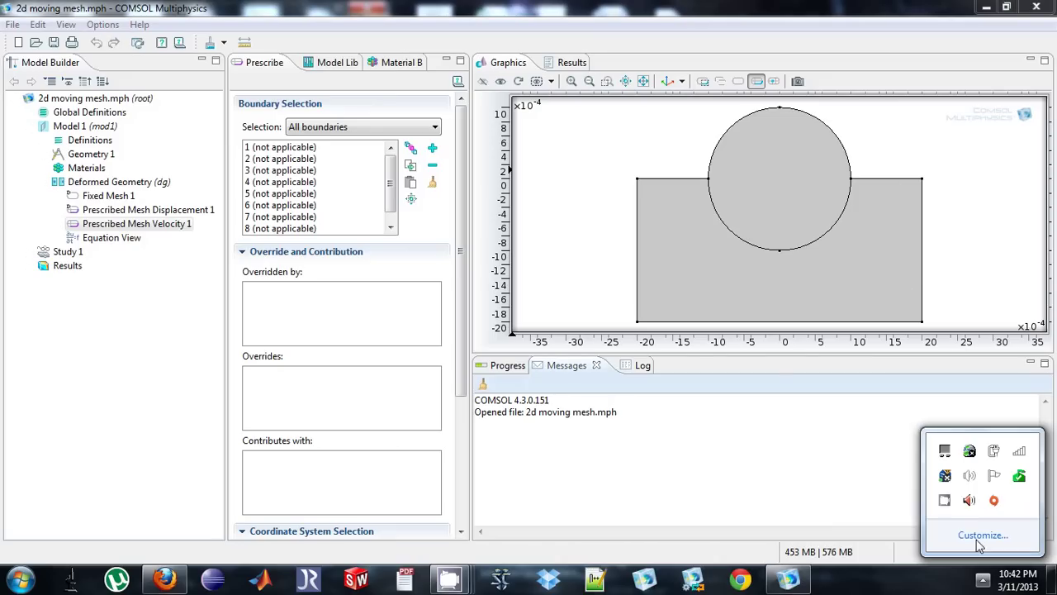
pyautogui.rightClick(944, 501)
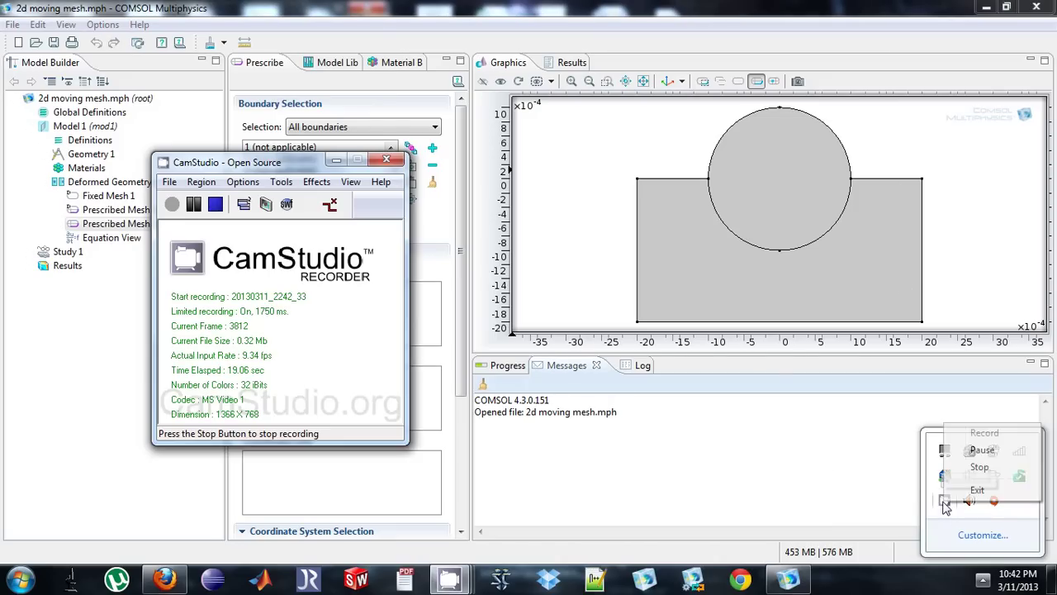
pyautogui.click(979, 467)
pyautogui.click(45, 154)
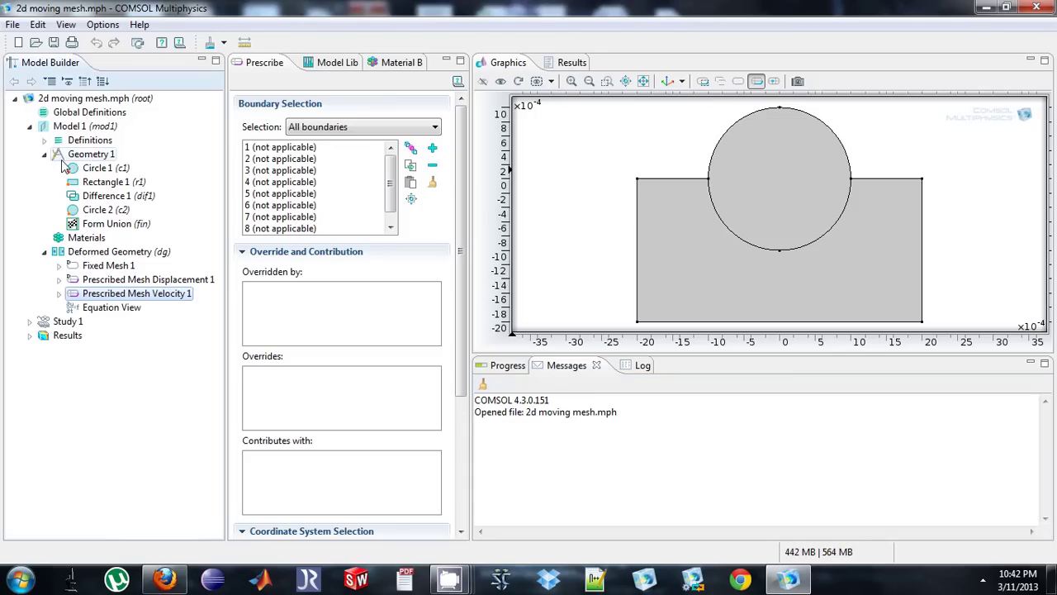
pyautogui.click(73, 168)
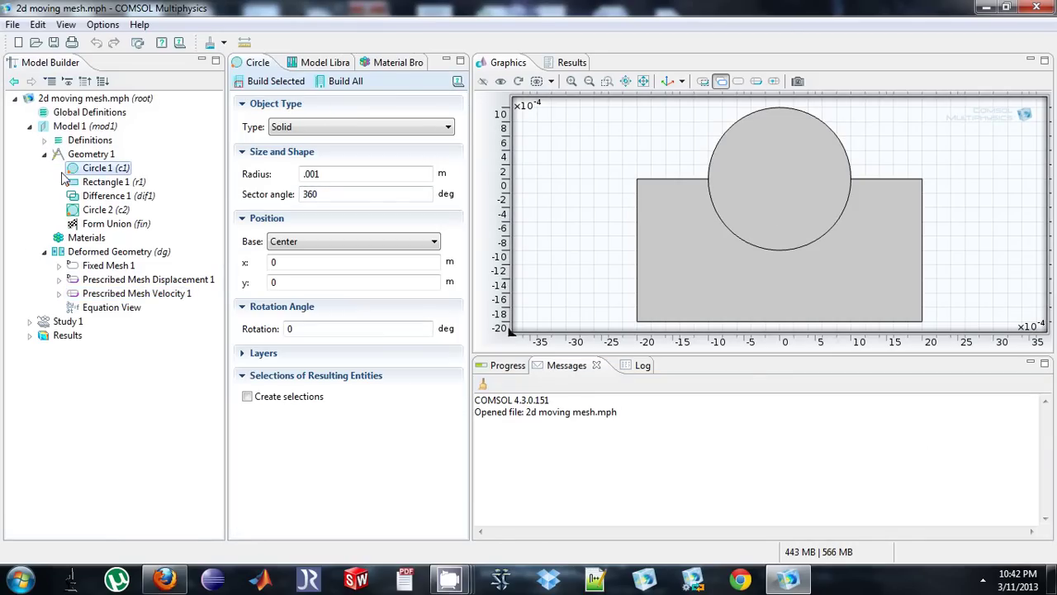
pyautogui.click(45, 154)
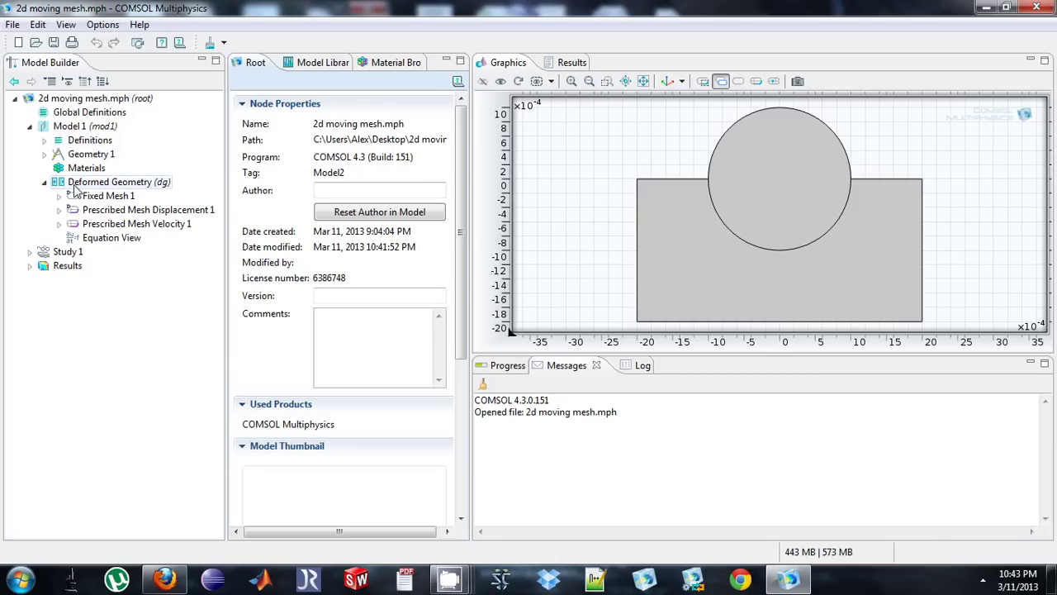
# Set Prescribed Mesh Velocity 1 to vx = 1e-4*nx, vy = 1e-4*ny, with manual boundary selection
pyautogui.click(75, 187)
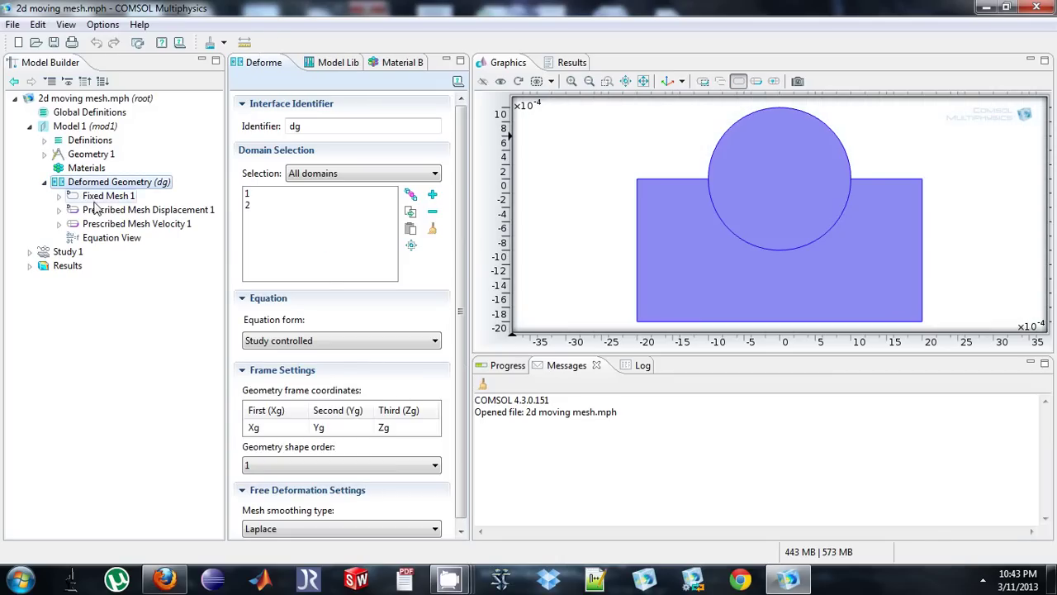
pyautogui.click(99, 223)
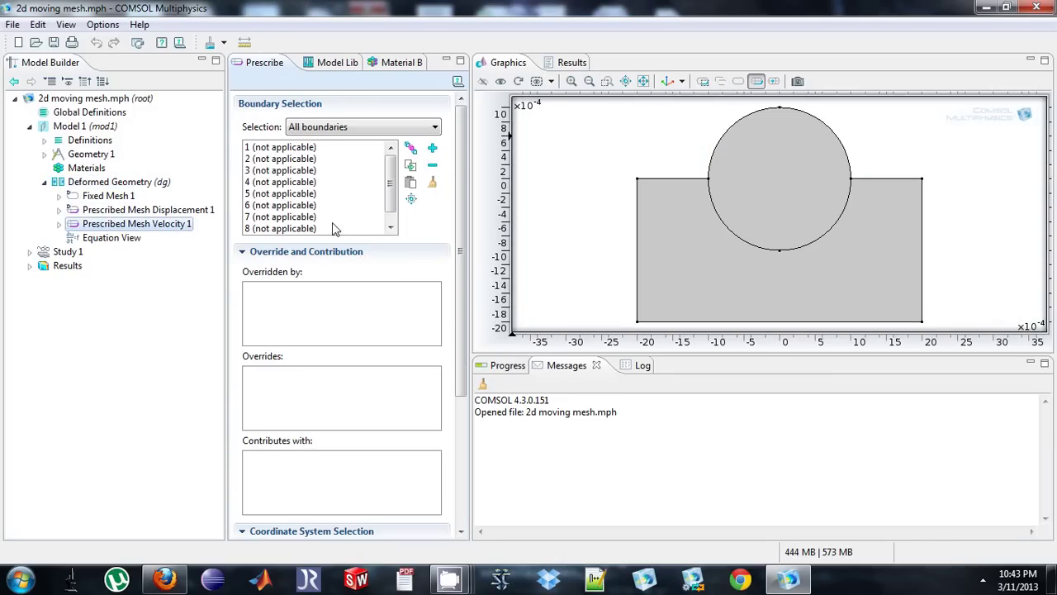
pyautogui.click(305, 251)
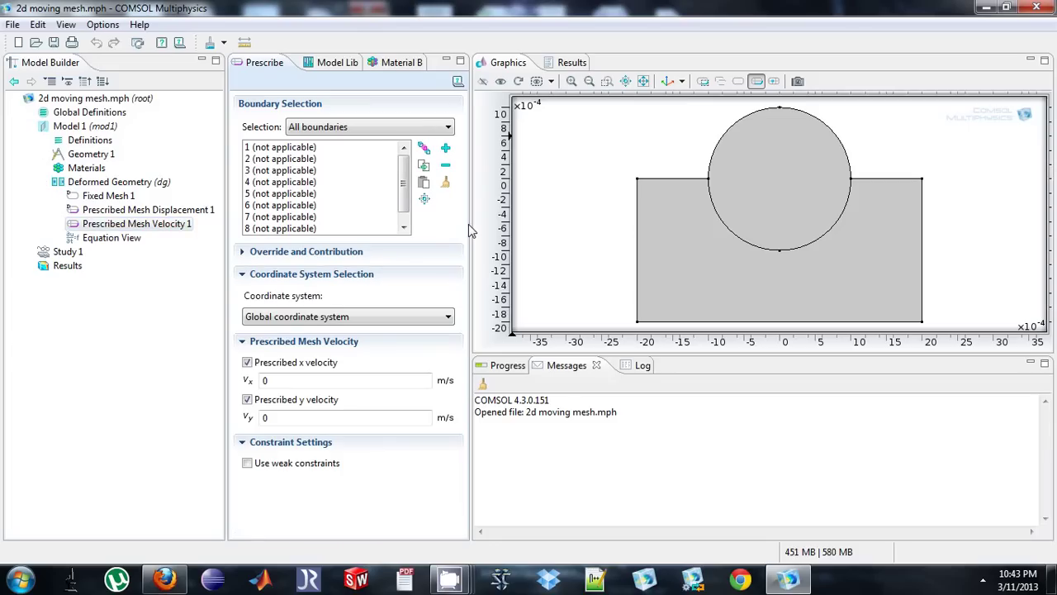
pyautogui.doubleClick(293, 385)
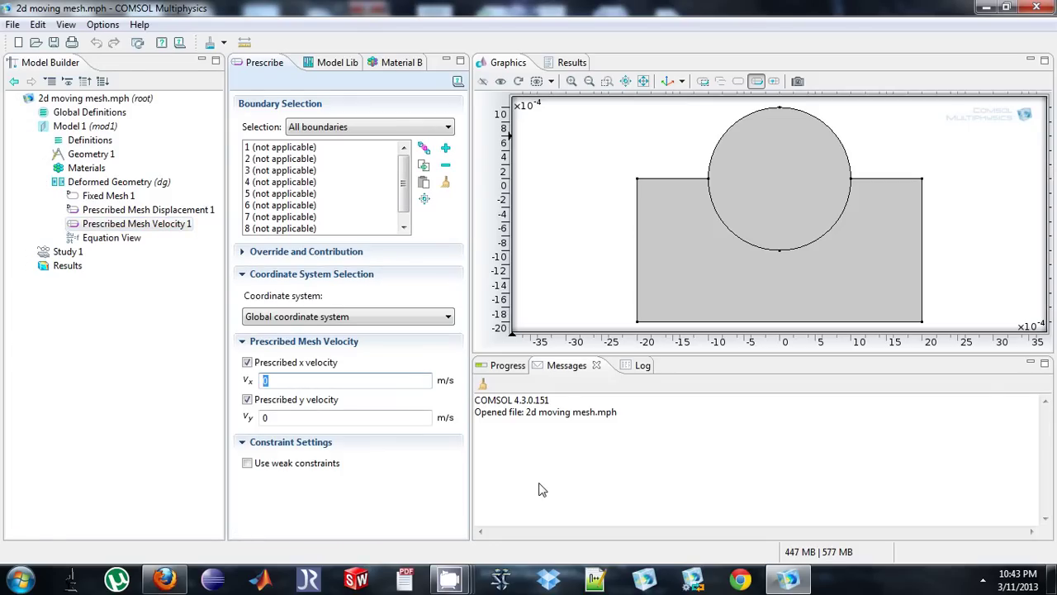
pyautogui.write('1e-4')
pyautogui.doubleClick(289, 419)
pyautogui.write('1e')
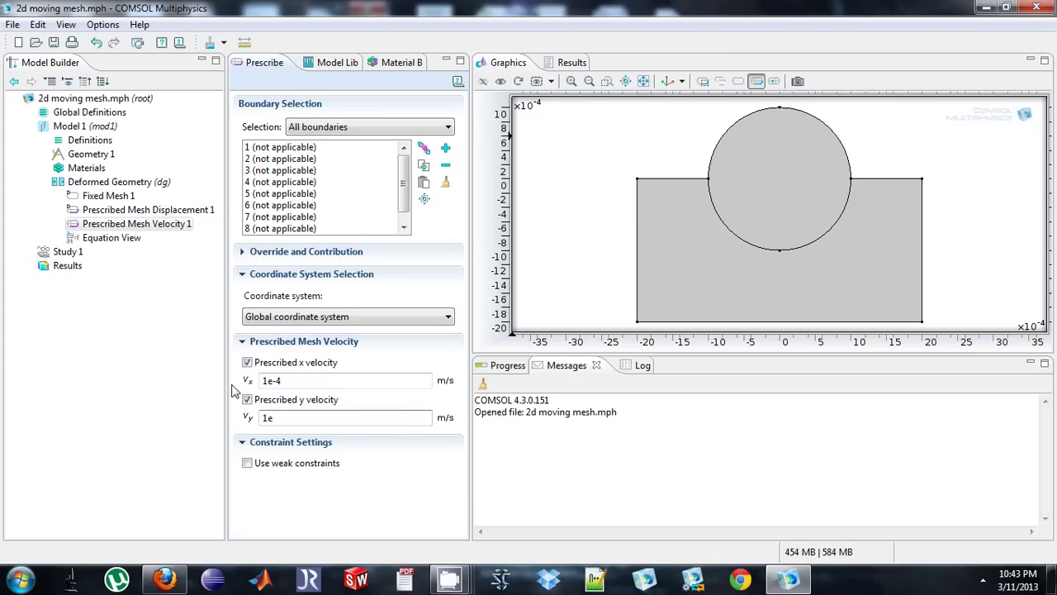
pyautogui.write('-4*')
pyautogui.write('ny')
pyautogui.click(281, 379)
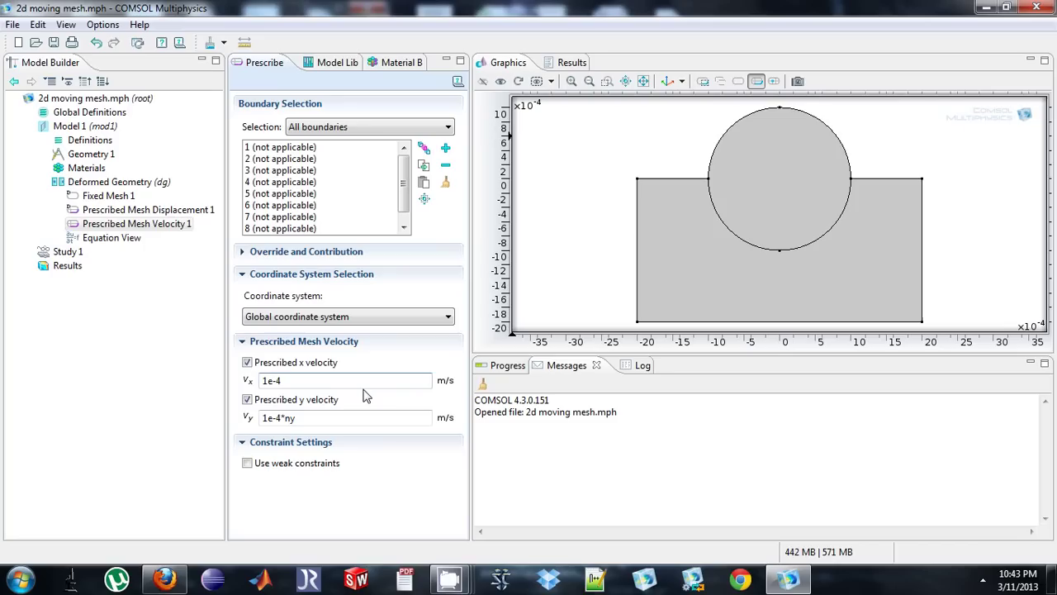
pyautogui.write('*nx')
pyautogui.click(728, 128)
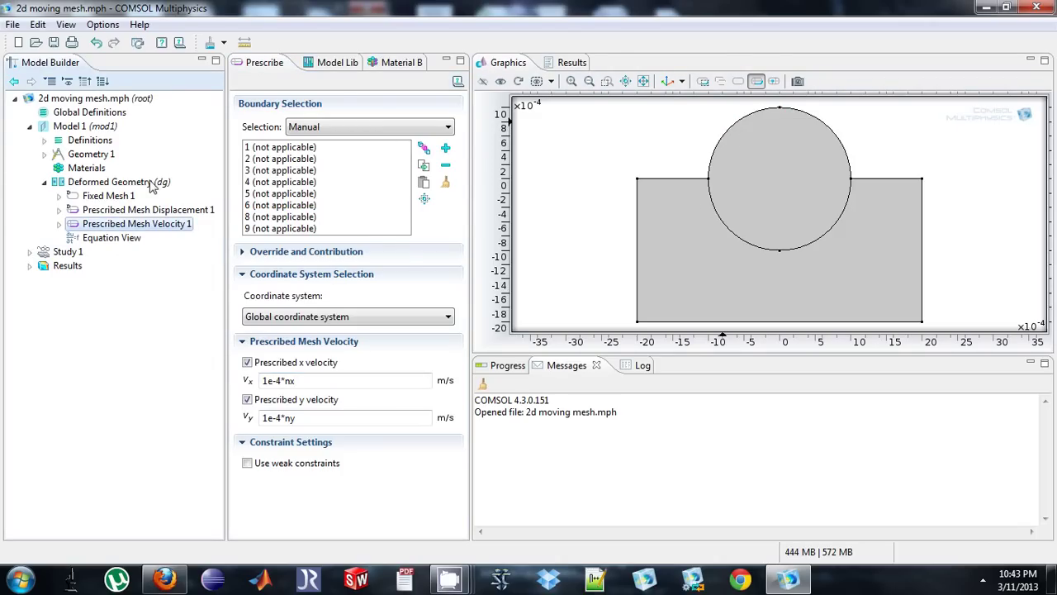
# Add a Free Deformation node covering both the circle and rectangle domains
pyautogui.rightClick(121, 183)
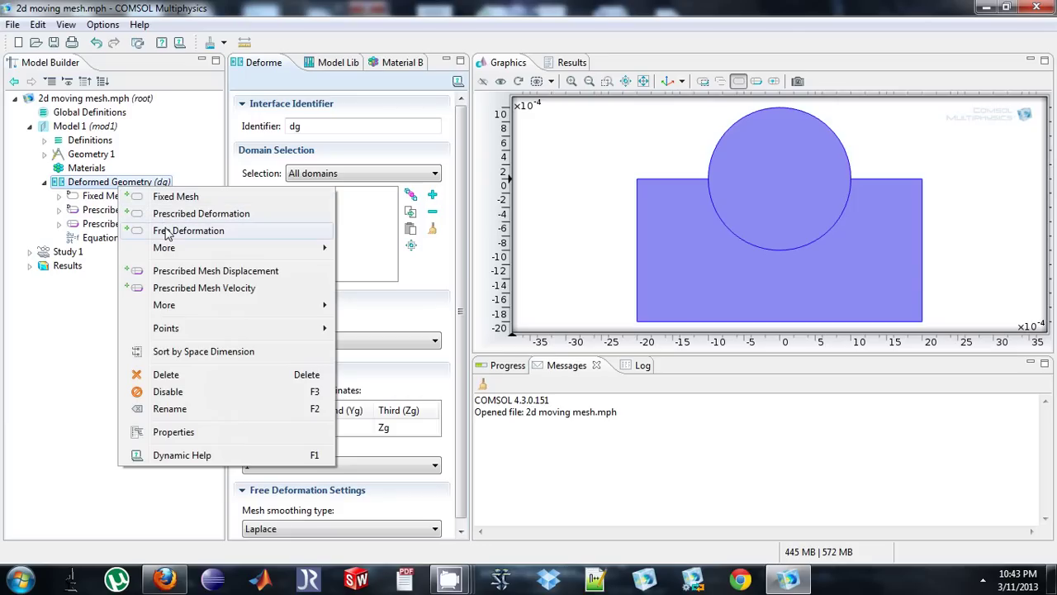
pyautogui.click(166, 233)
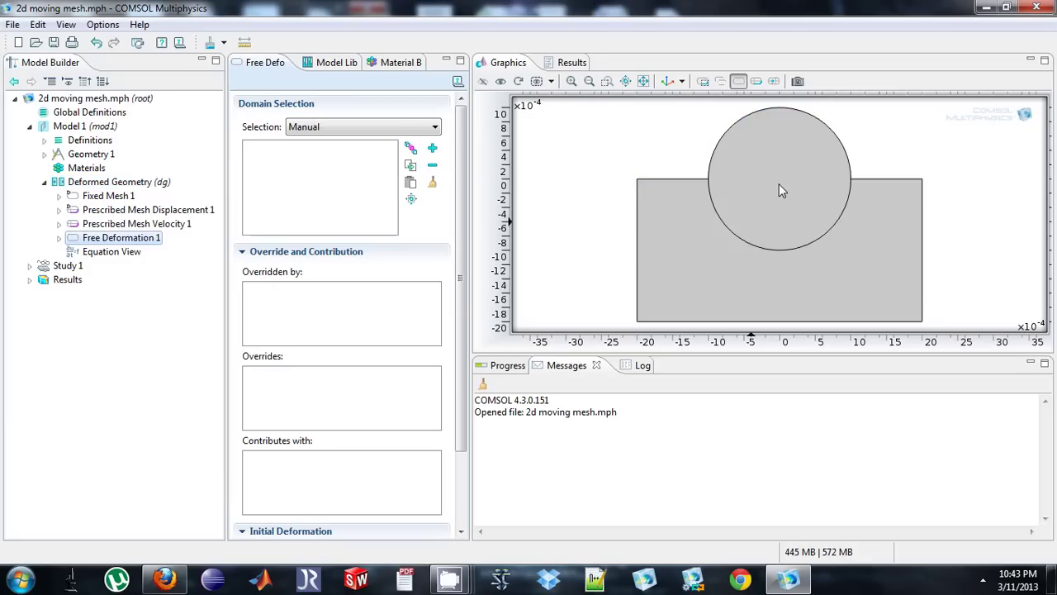
pyautogui.click(778, 188)
pyautogui.click(697, 248)
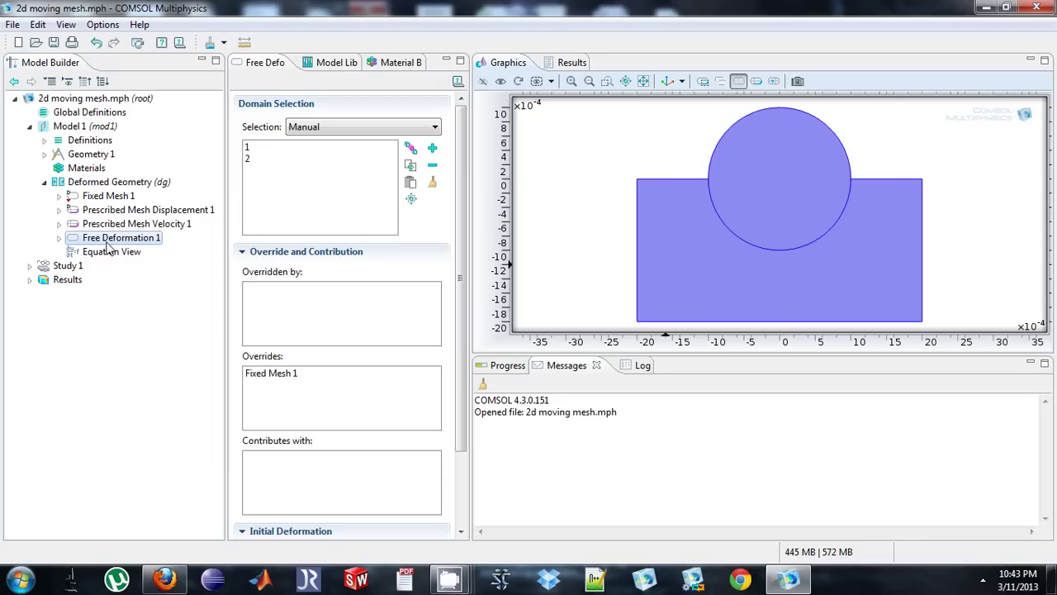
pyautogui.click(136, 224)
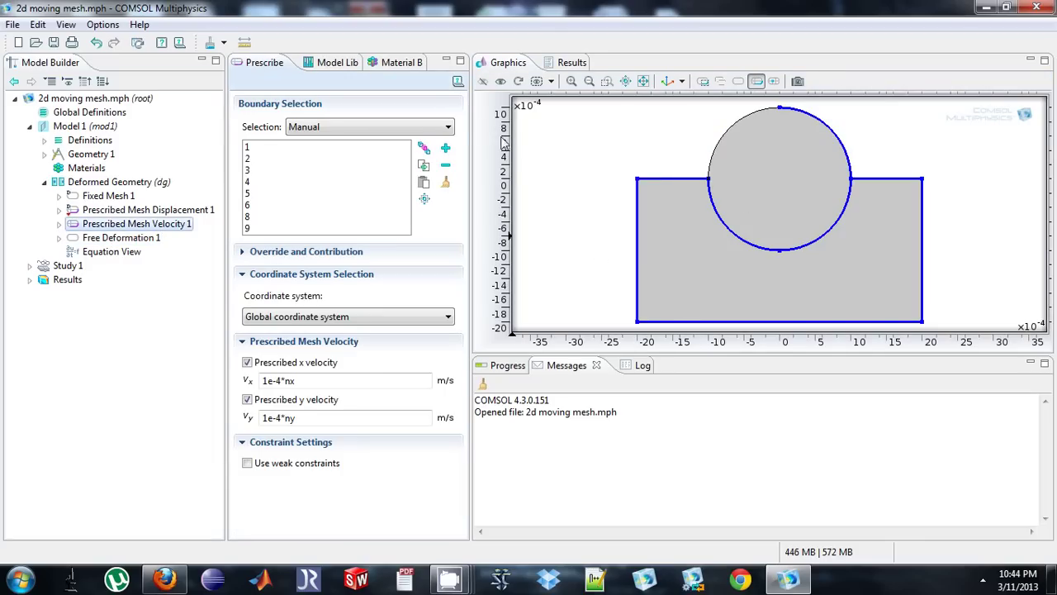
# Restrict the mesh velocity selection to the four circle arcs, boundaries 6–9
pyautogui.click(445, 183)
pyautogui.click(727, 137)
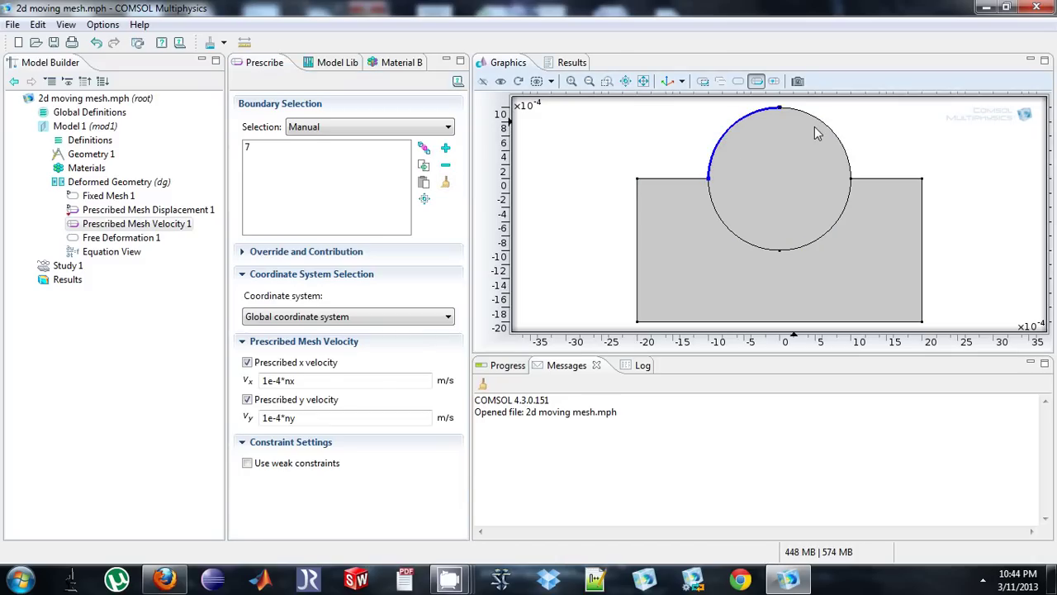
pyautogui.click(817, 126)
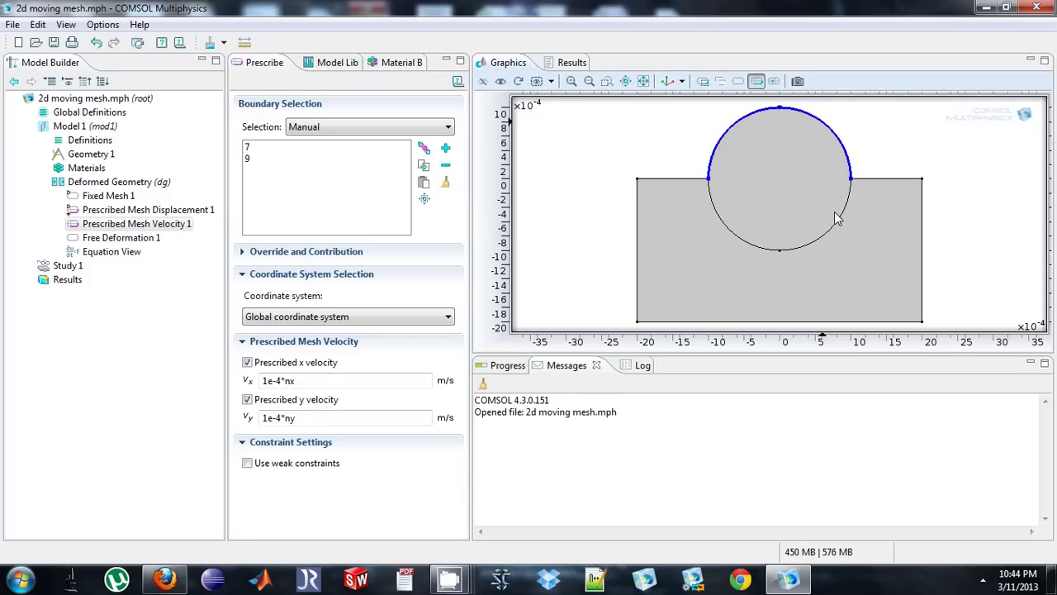
pyautogui.click(837, 221)
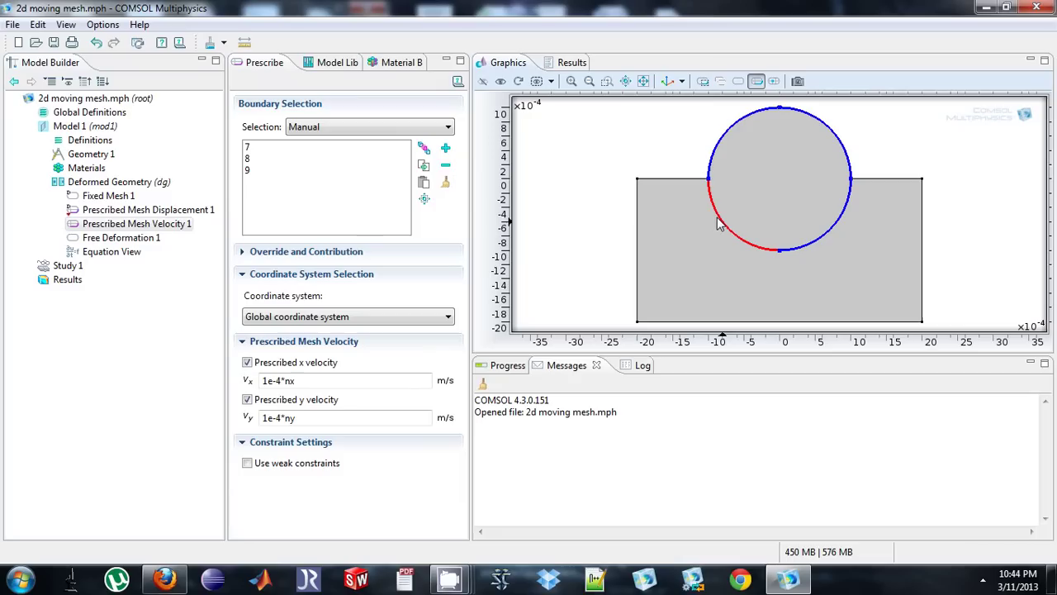
pyautogui.click(712, 223)
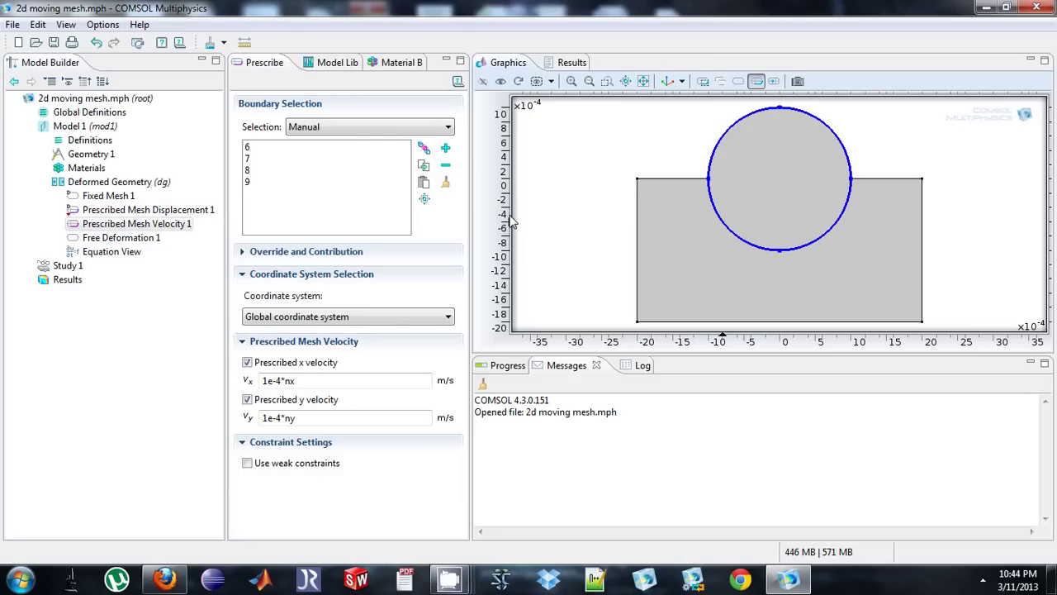
# Negate both velocities to -1e-4*nx and -1e-4*ny so the circle shrinks
pyautogui.click(266, 383)
pyautogui.write('-')
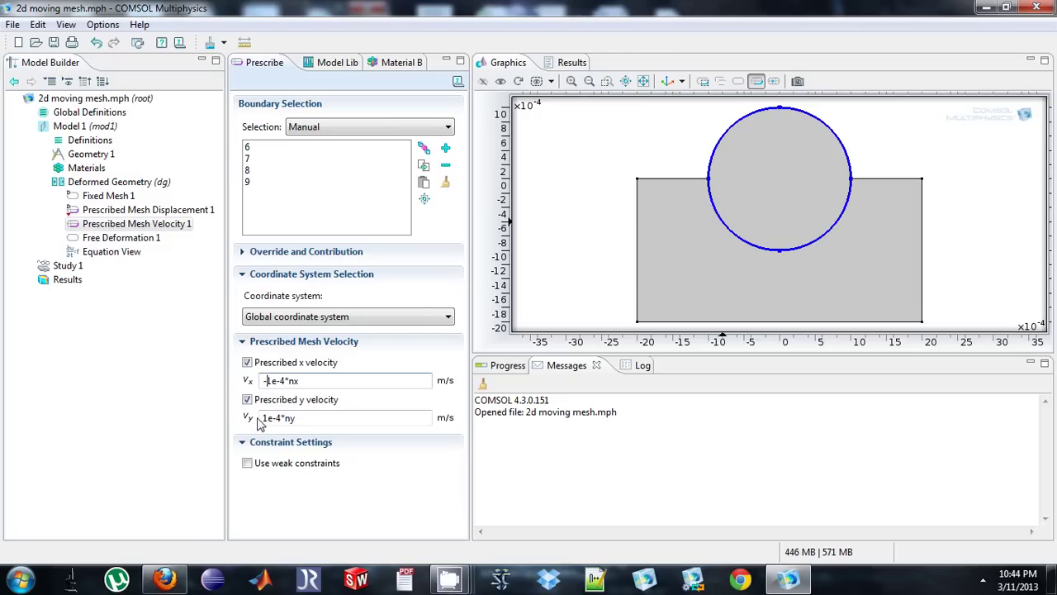
pyautogui.click(265, 418)
pyautogui.write('-')
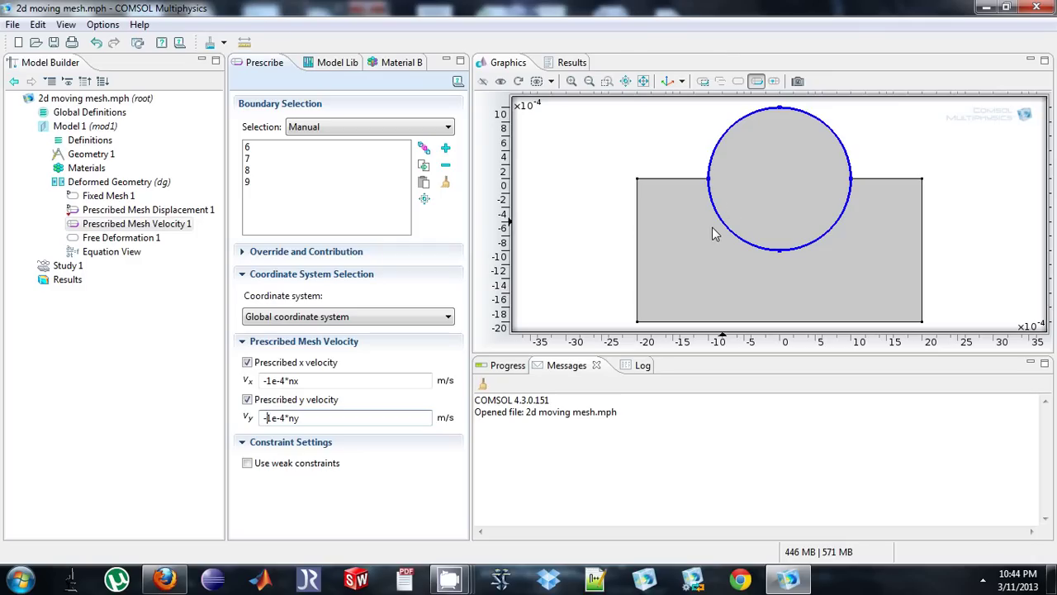
# Add Prescribed Mesh Displacement 2 on top boundaries 3 and 4, fixing only y displacement
pyautogui.rightClick(71, 186)
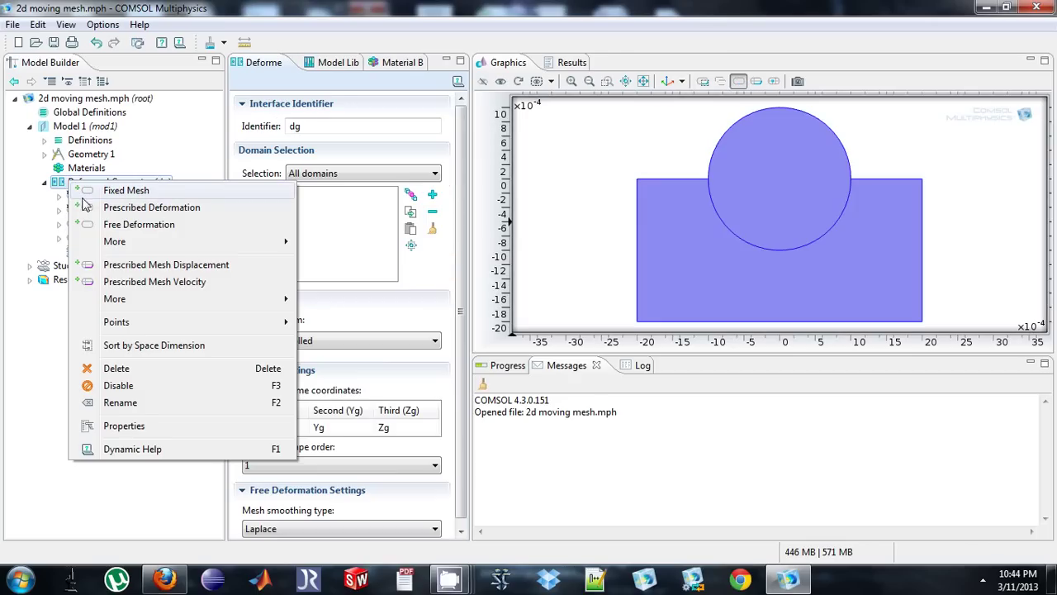
pyautogui.click(129, 266)
pyautogui.click(873, 179)
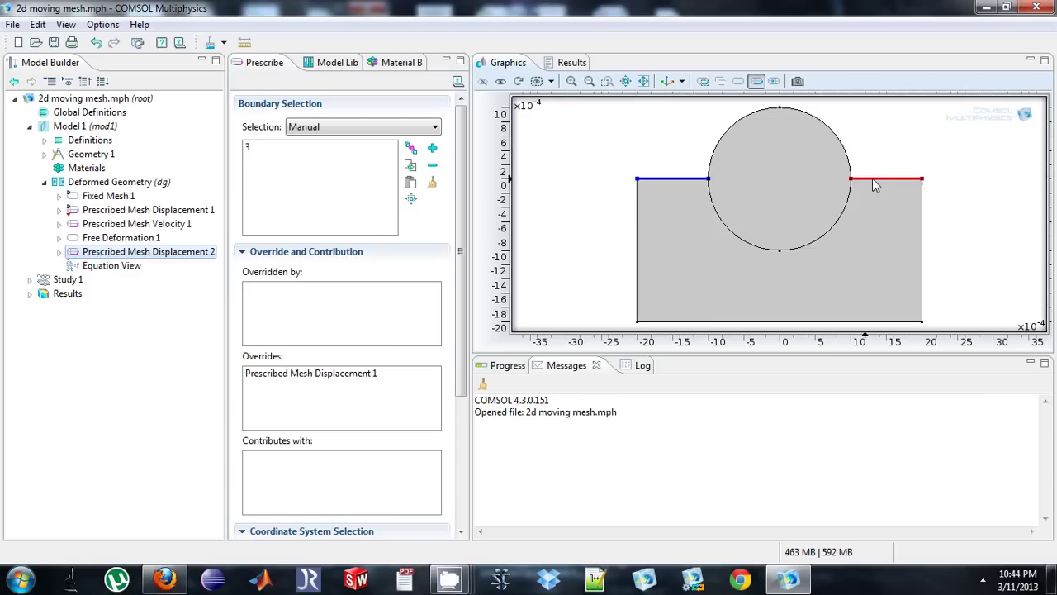
pyautogui.click(872, 179)
pyautogui.click(349, 252)
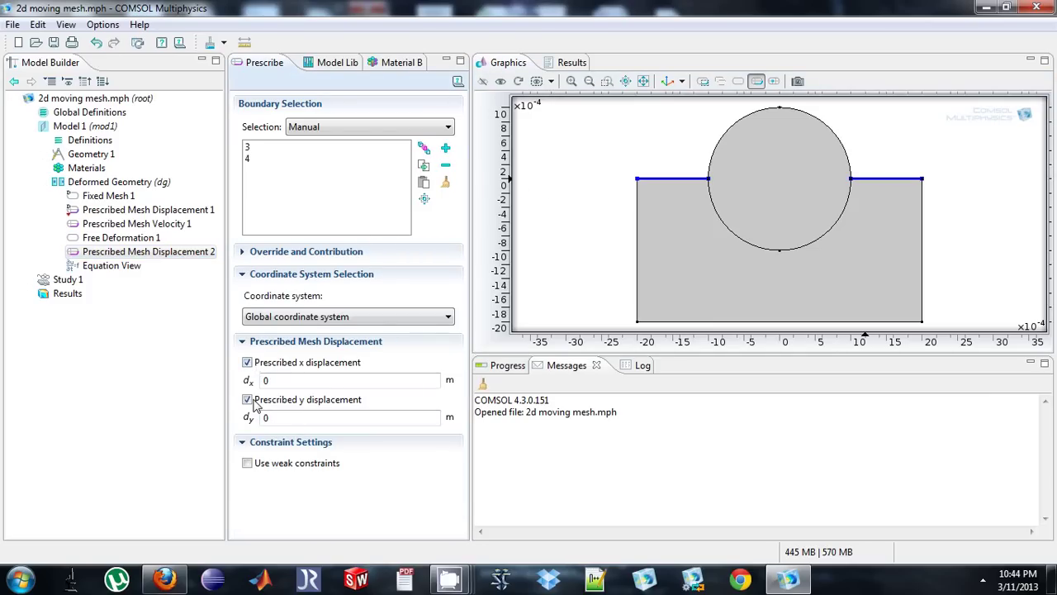
pyautogui.click(247, 400)
pyautogui.click(247, 400)
pyautogui.click(247, 363)
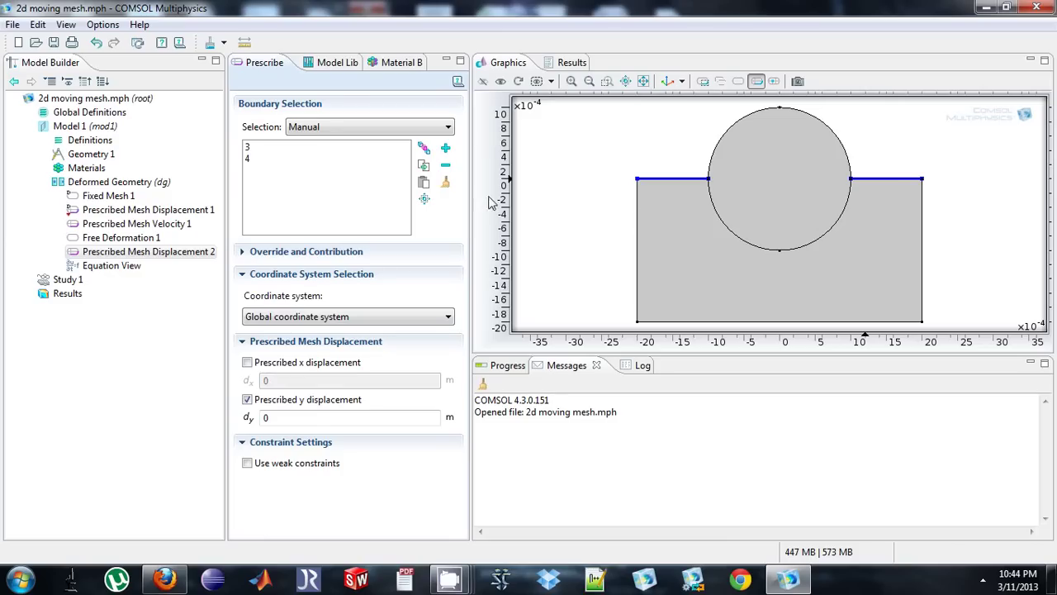
# Review the Free Deformation 1 and Prescribed Mesh Velocity 1 settings
pyautogui.click(124, 238)
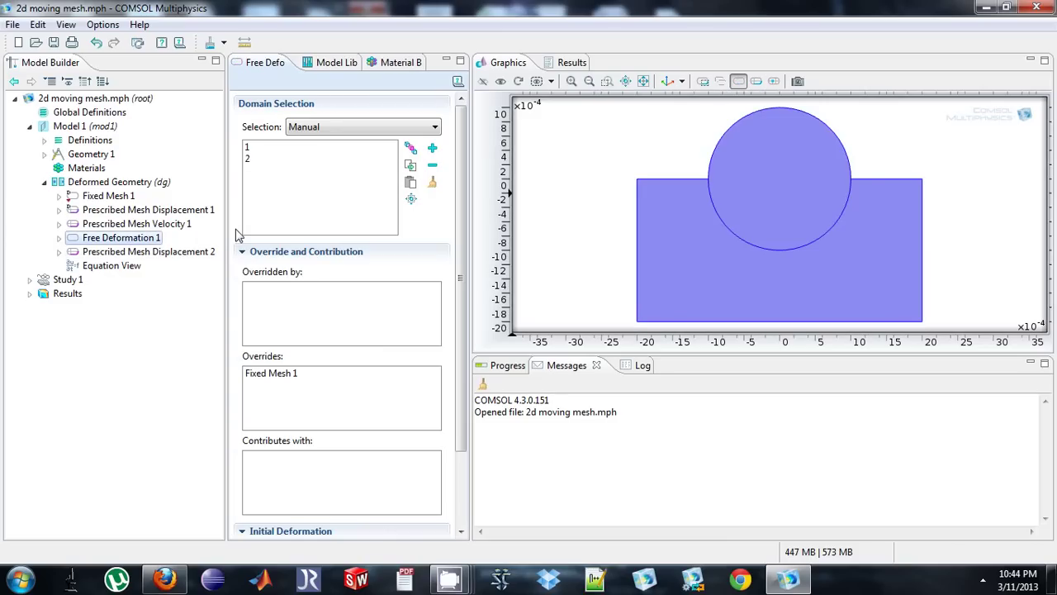
pyautogui.click(269, 251)
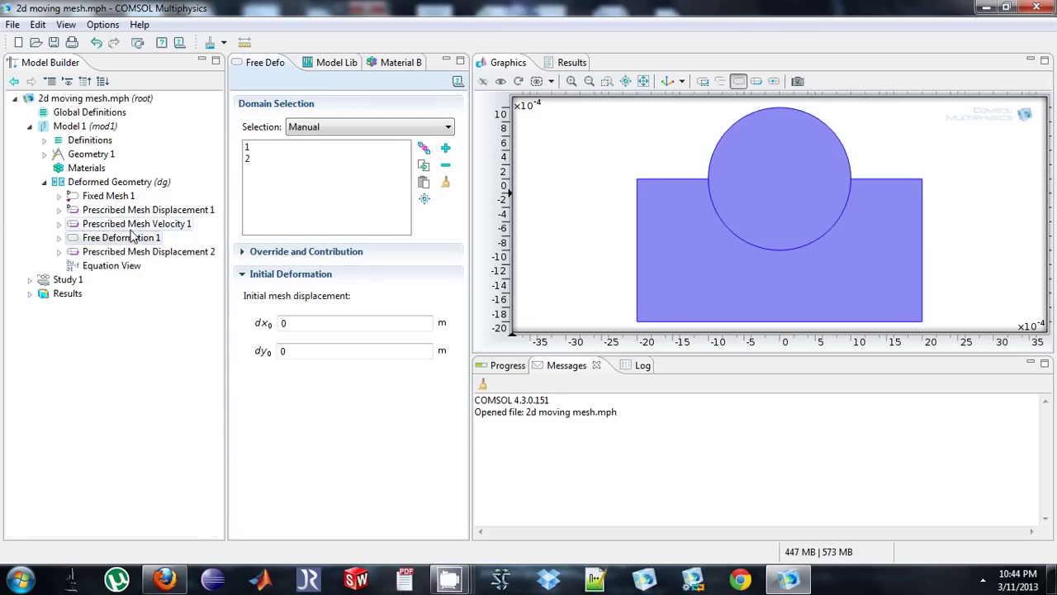
pyautogui.click(170, 225)
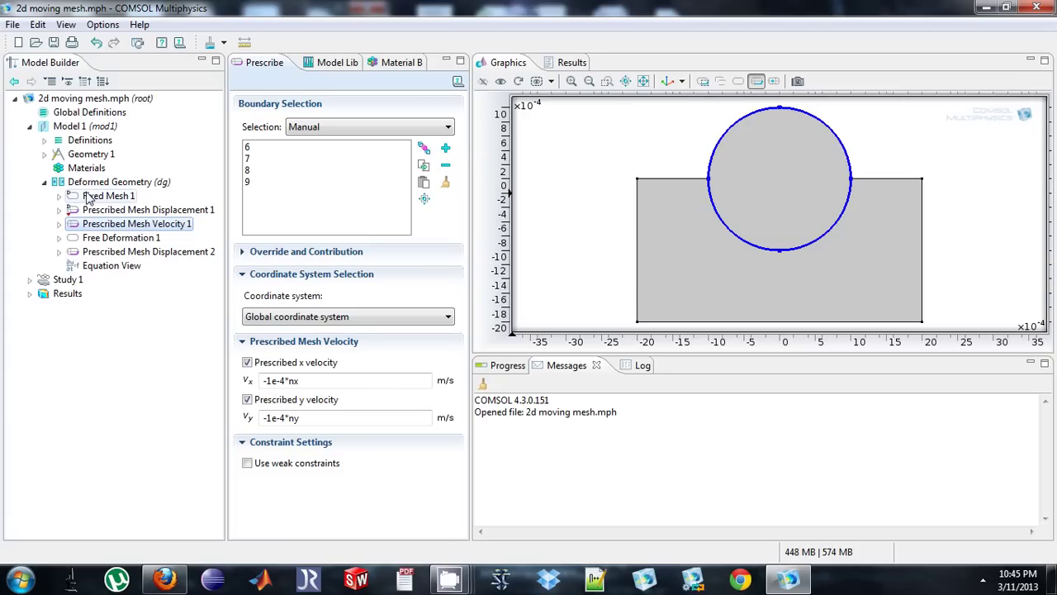
# Add a Time Dependent step to Study 1 with output times range(0,0.5,10)
pyautogui.click(30, 280)
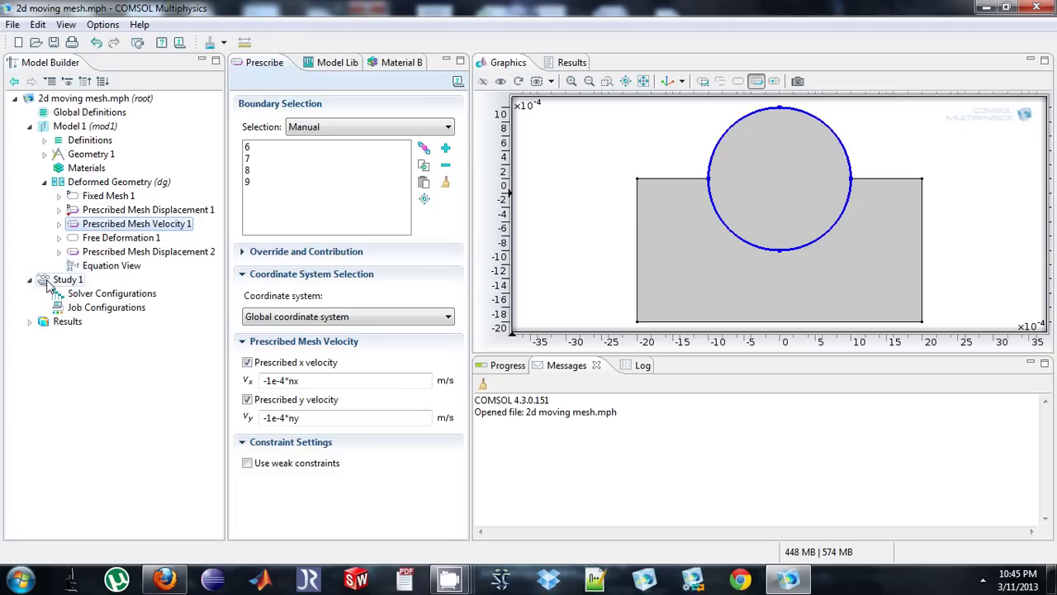
pyautogui.rightClick(48, 281)
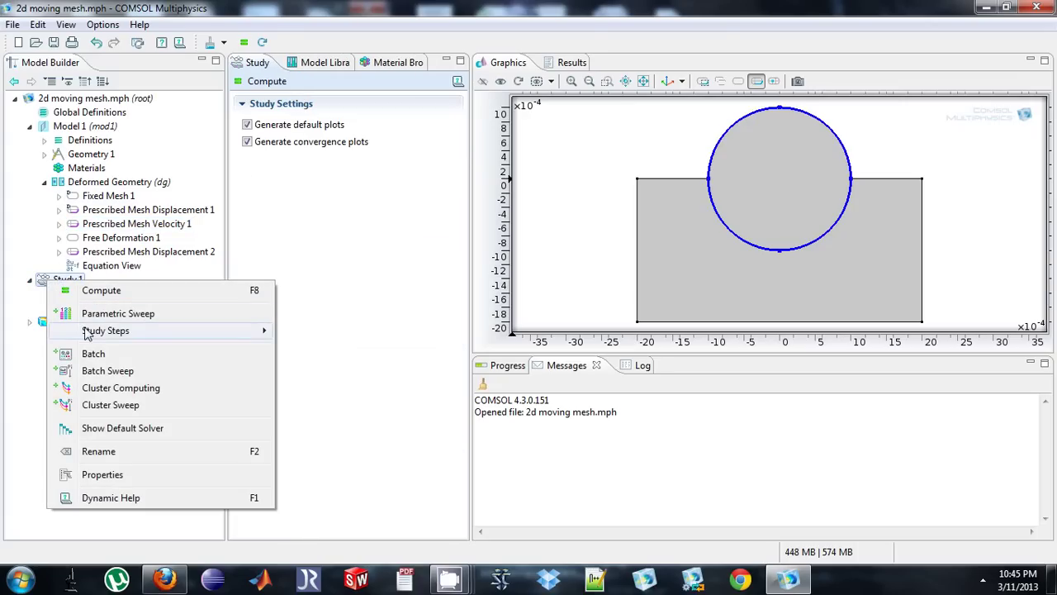
pyautogui.moveTo(111, 331)
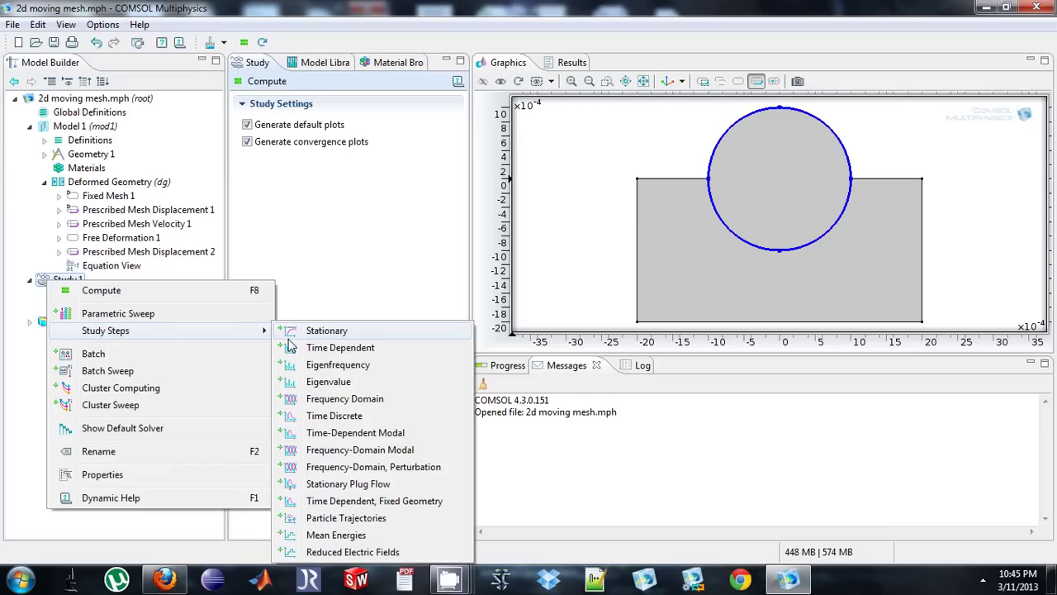
pyautogui.click(294, 347)
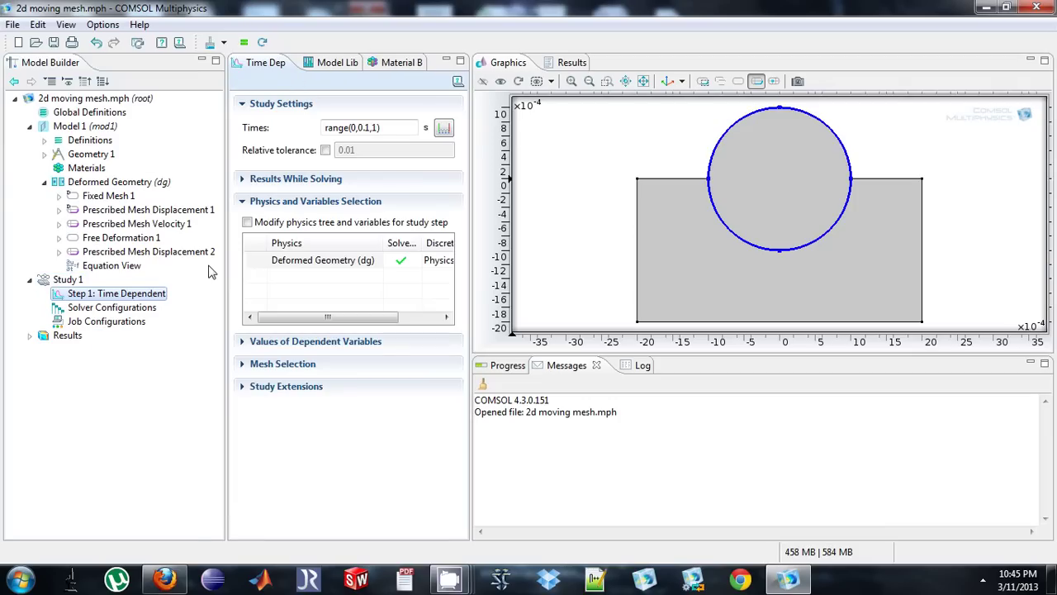
pyautogui.click(378, 131)
pyautogui.write('0')
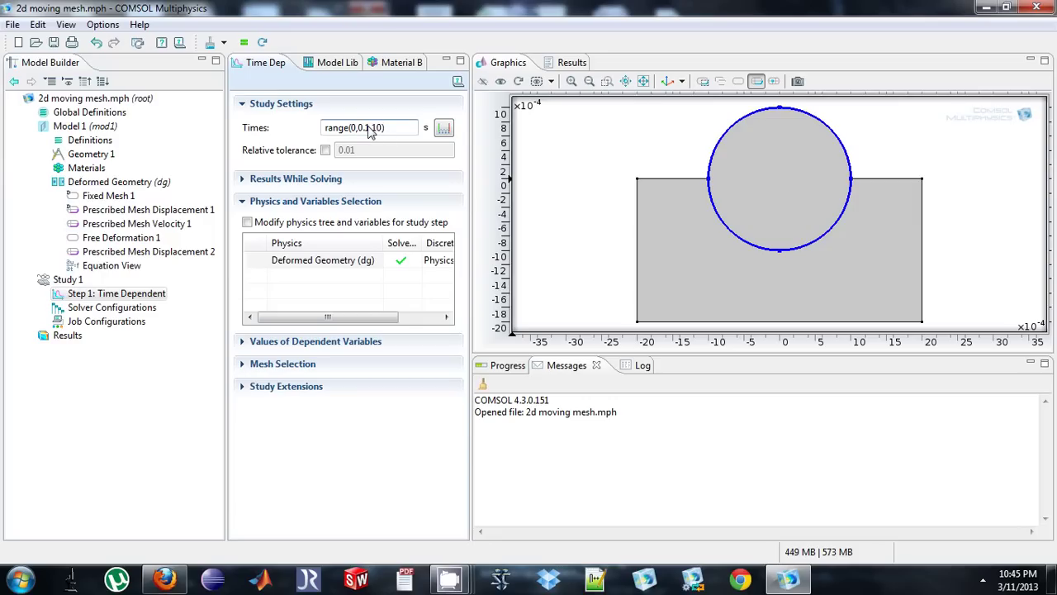
pyautogui.press('BackSpace')
pyautogui.write('5')
# Add Mesh 1 to Model 1 with a Free Quad operation and a Size node
pyautogui.rightClick(73, 100)
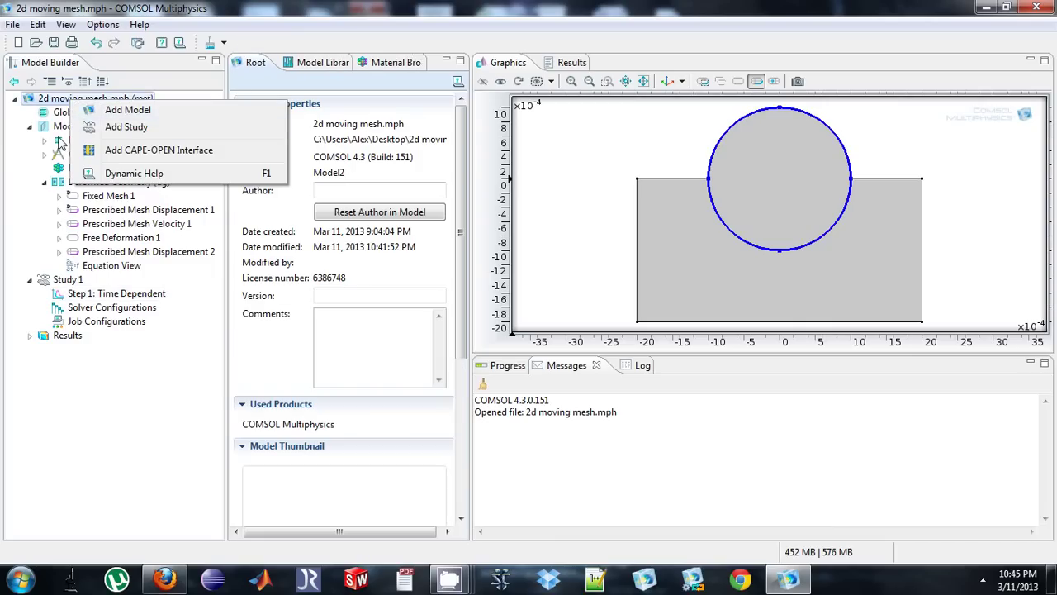
pyautogui.rightClick(56, 126)
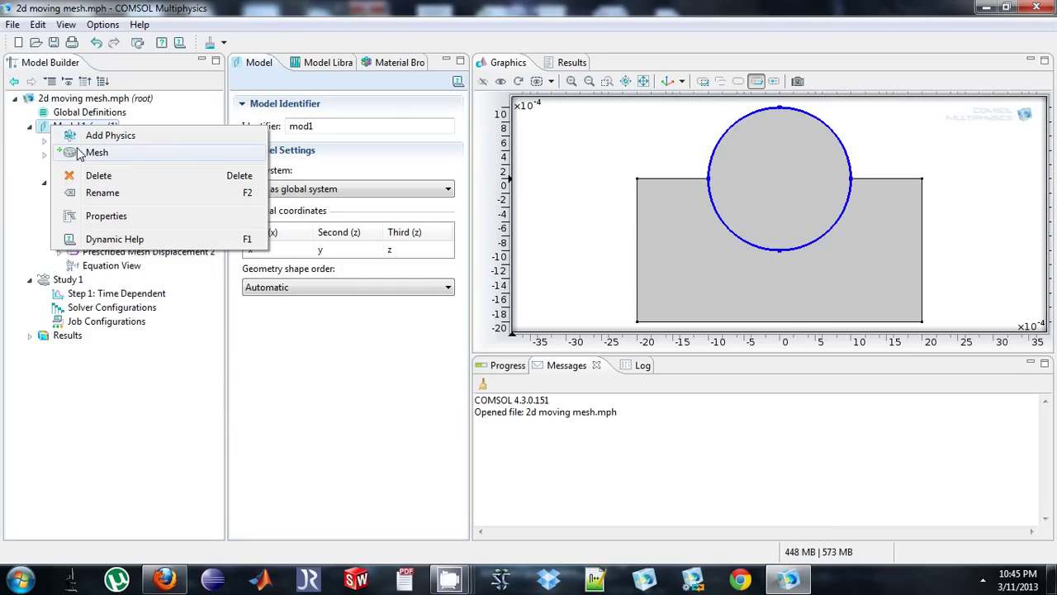
pyautogui.click(79, 153)
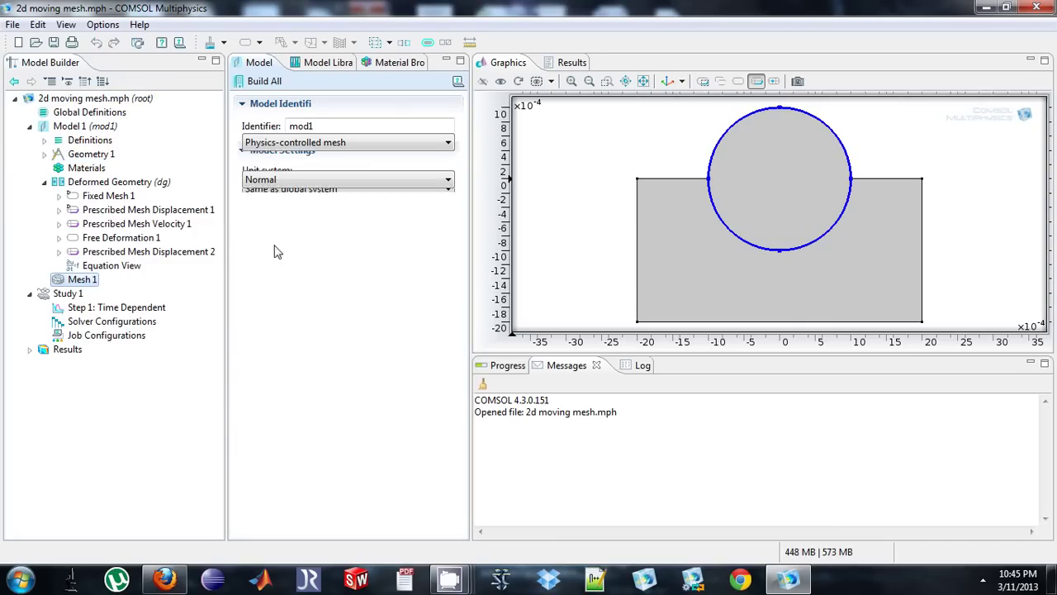
pyautogui.rightClick(79, 283)
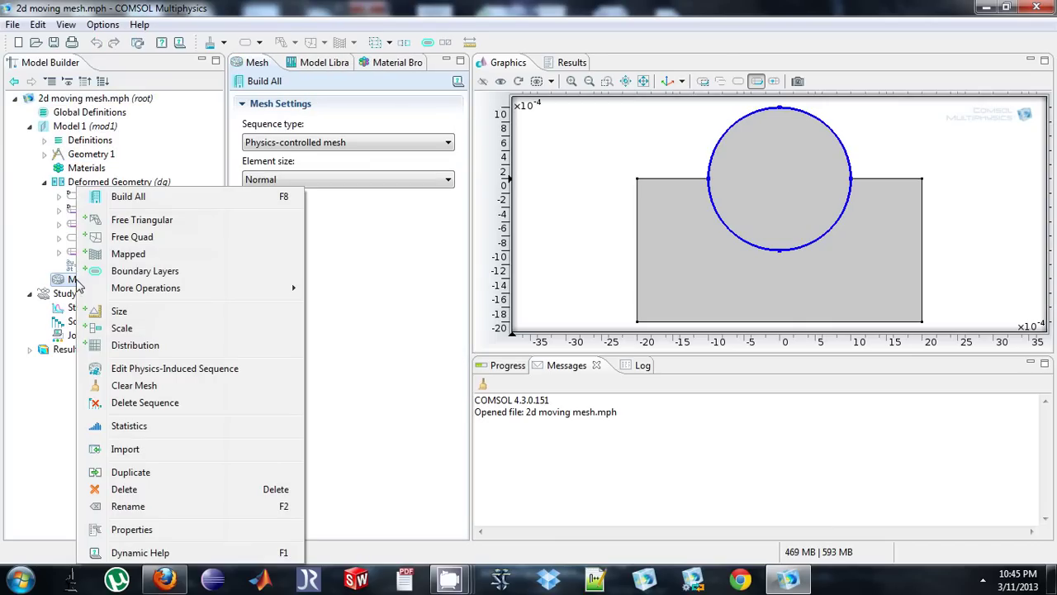
pyautogui.click(115, 237)
pyautogui.rightClick(88, 306)
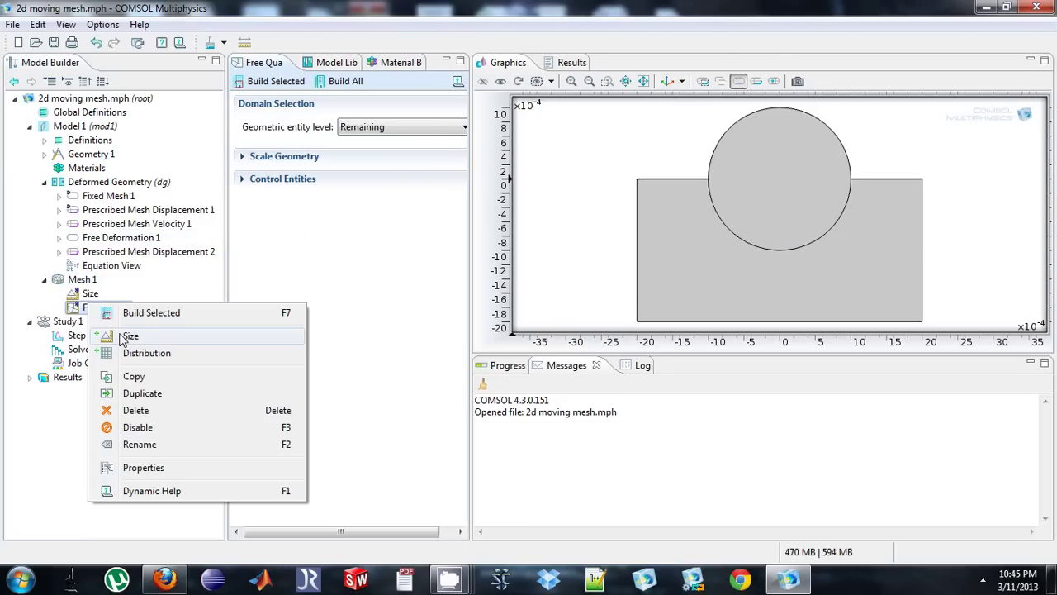
pyautogui.click(124, 337)
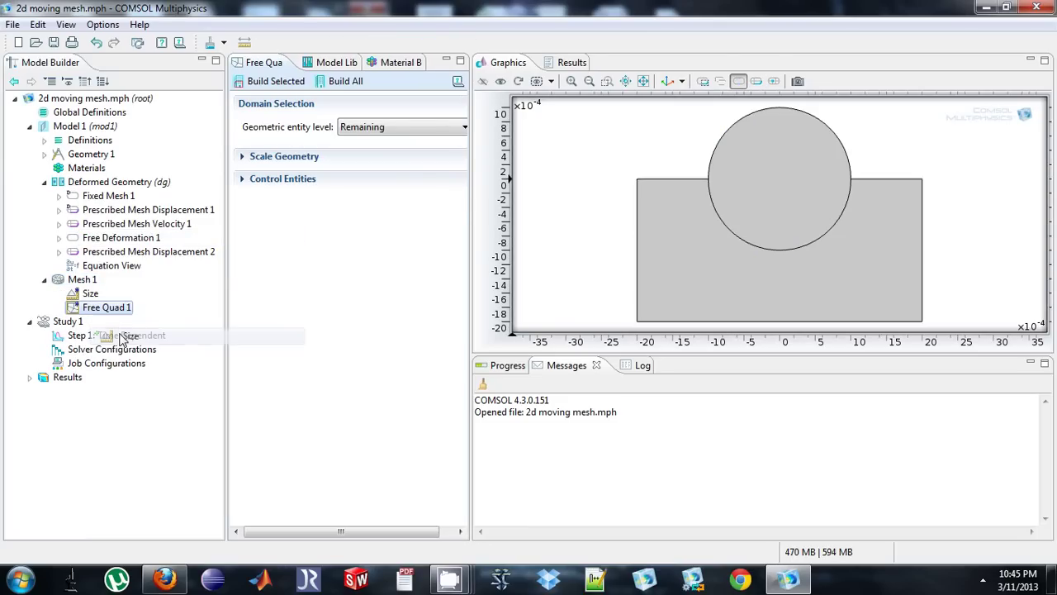
# Build Mesh 1 into a 161-element free quad mesh
pyautogui.click(97, 183)
pyautogui.scroll(-1, 456, 339)
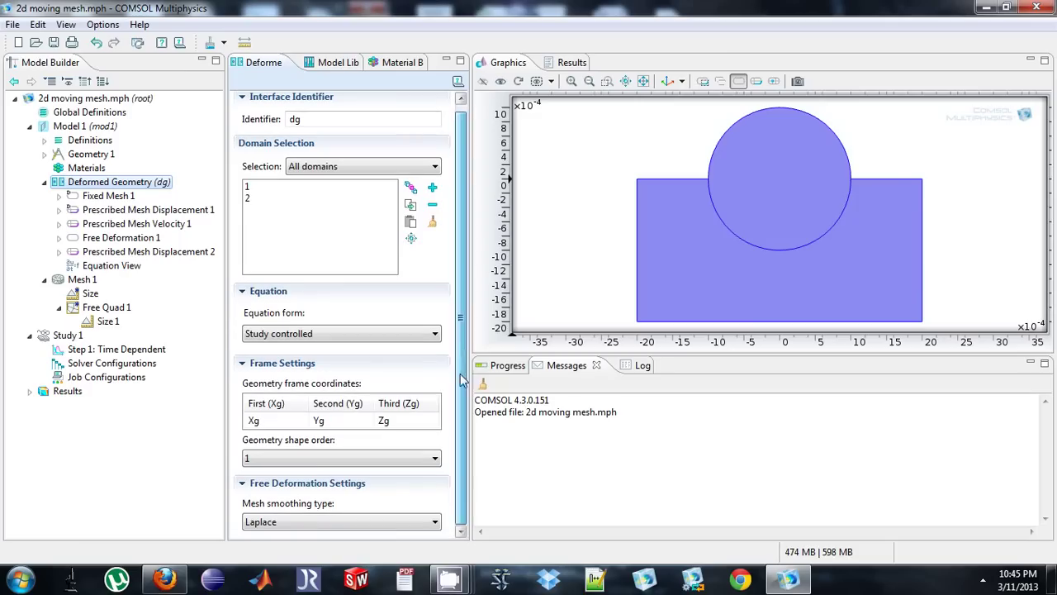
pyautogui.click(47, 281)
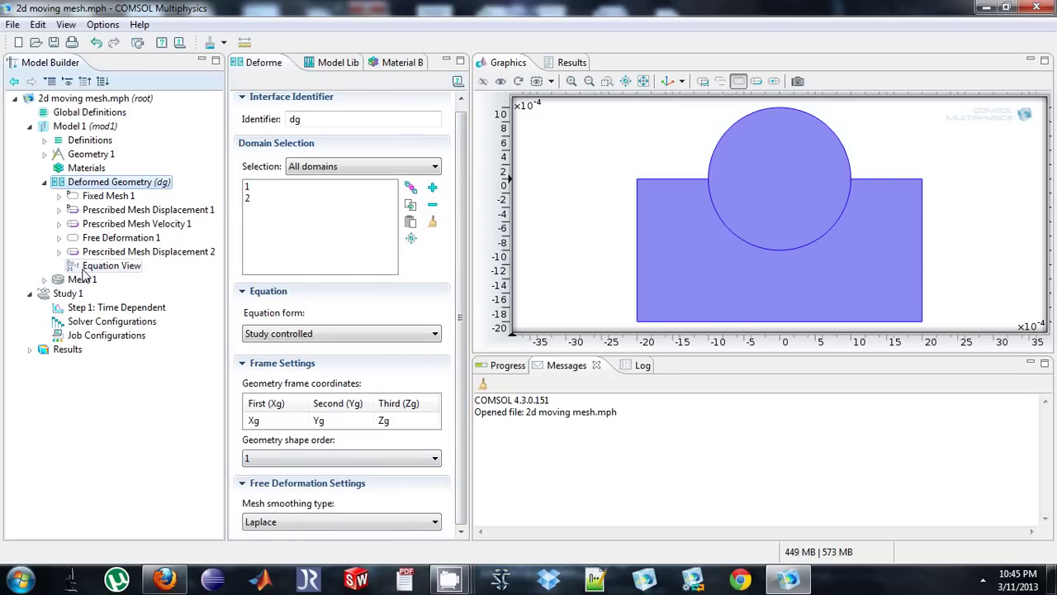
pyautogui.click(83, 279)
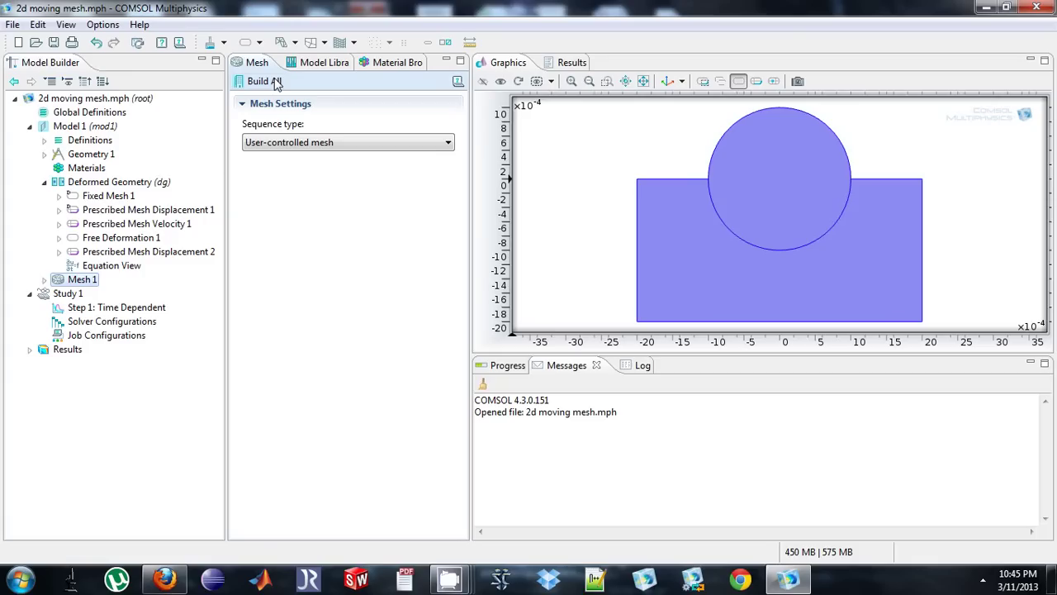
pyautogui.click(275, 83)
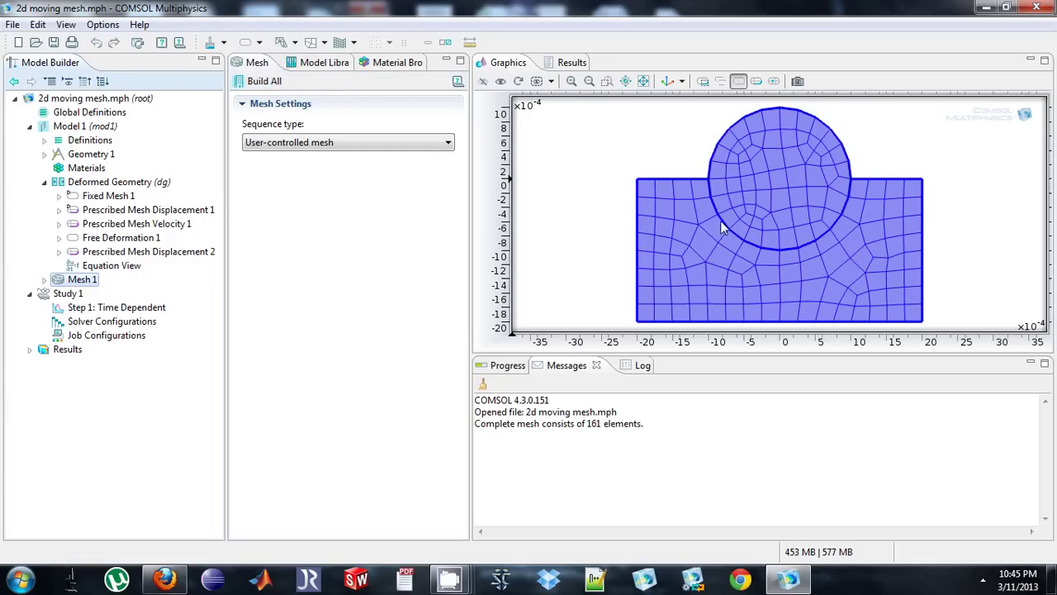
pyautogui.click(97, 185)
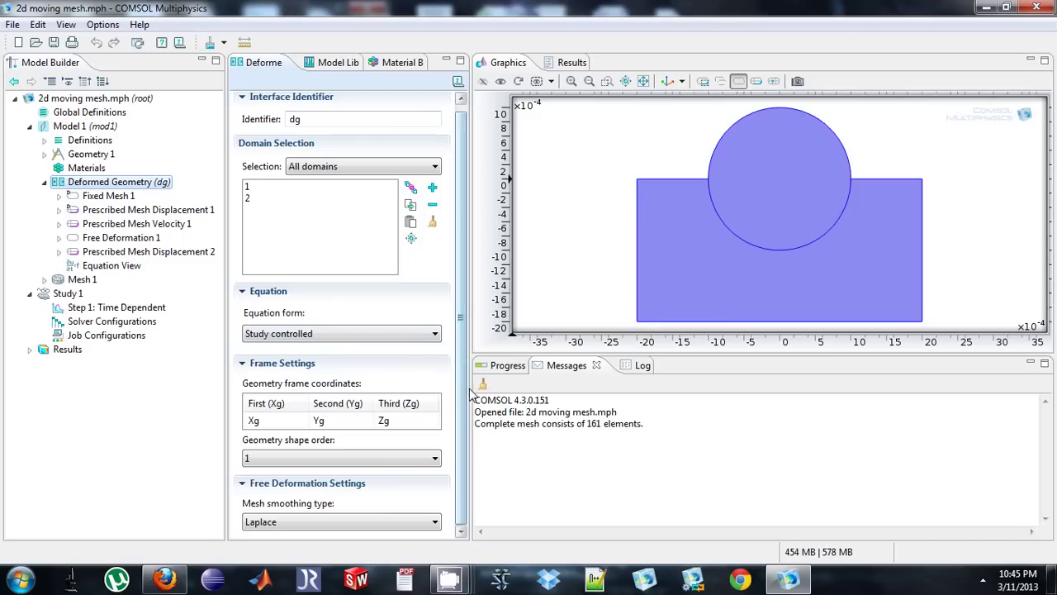
# Try geometry shape order 2 for Deformed Geometry, then revert it to 1
pyautogui.click(289, 461)
pyautogui.click(293, 487)
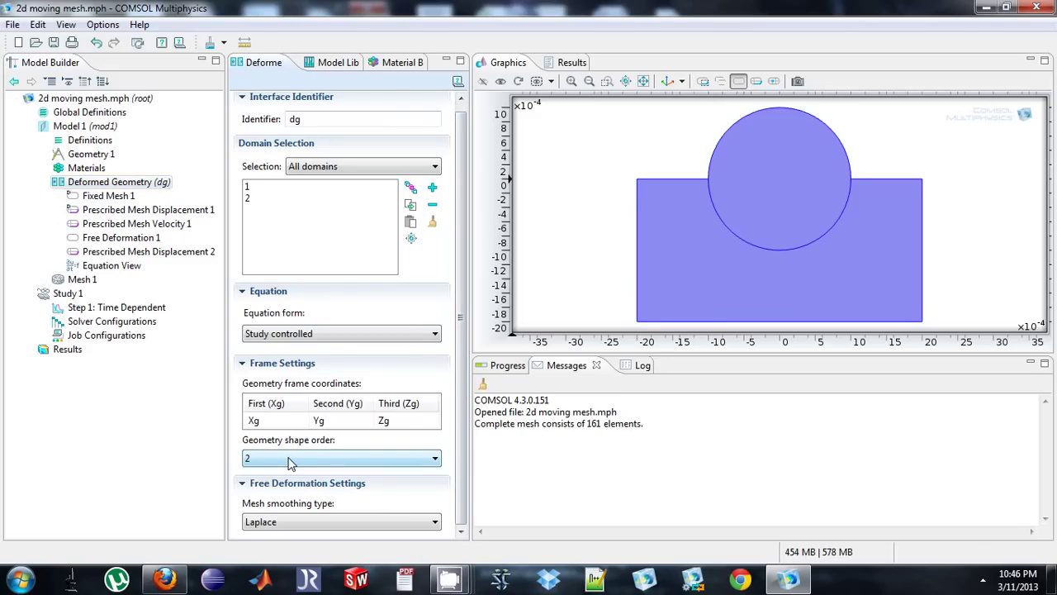
pyautogui.click(356, 458)
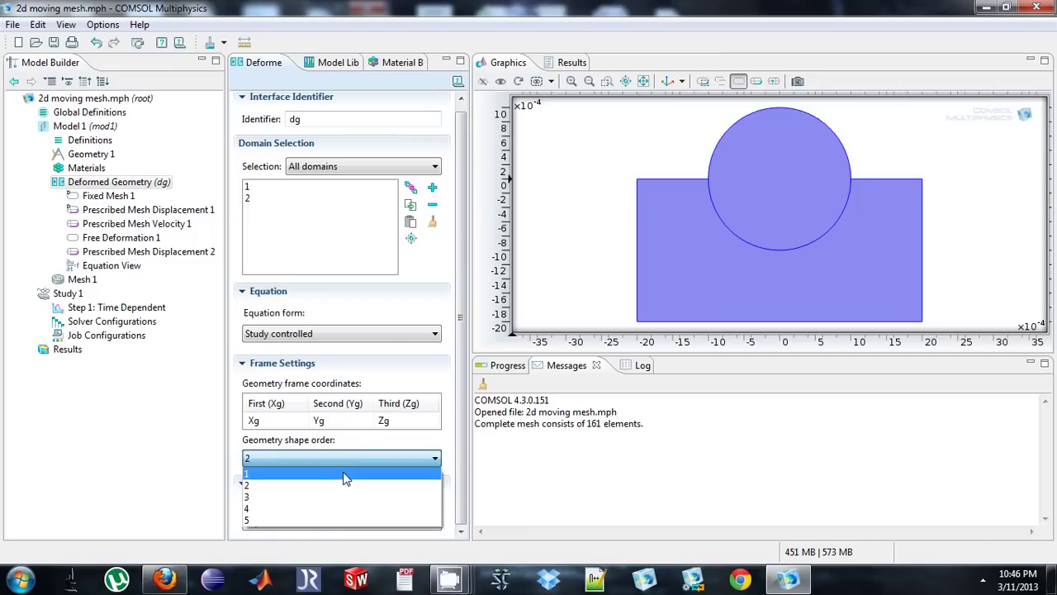
pyautogui.click(345, 475)
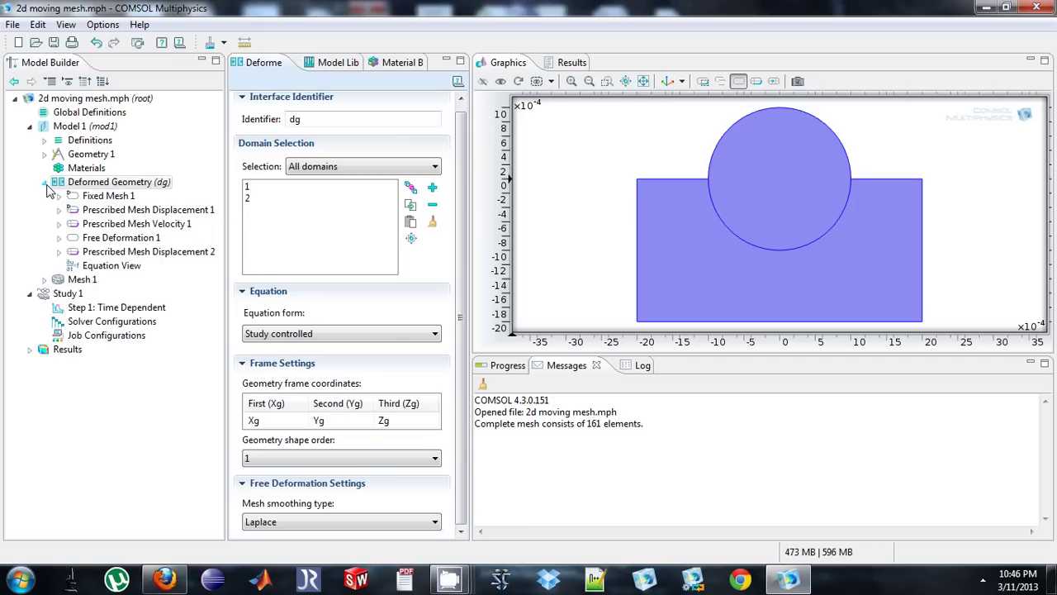
# Show the Study 1 settings after viewing its Time Dependent step
pyautogui.click(46, 182)
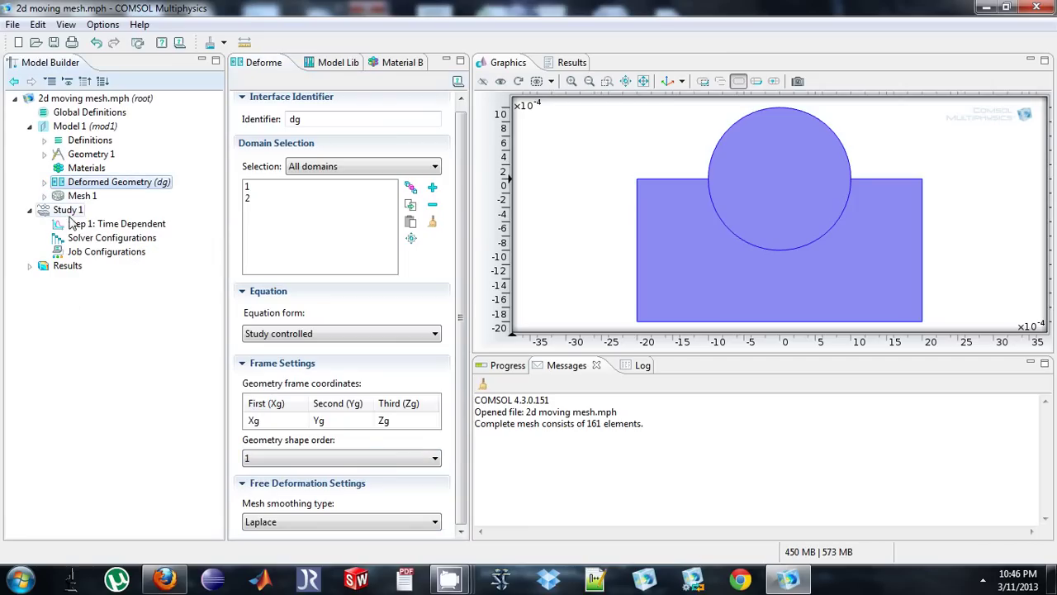
pyautogui.click(74, 224)
pyautogui.click(70, 210)
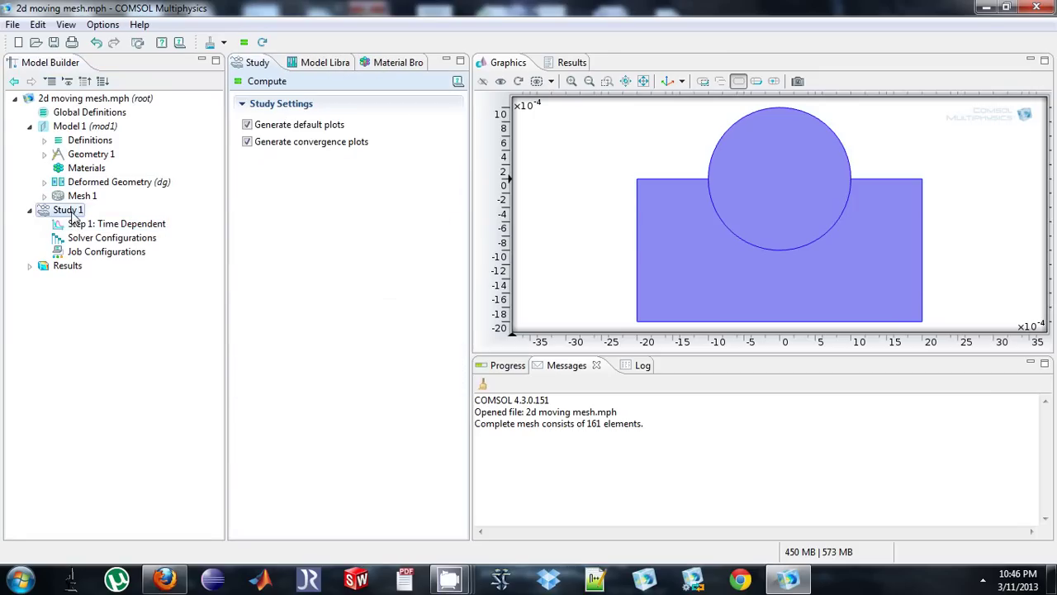
# Compute Study 1 and plot local relative element volume at time 0.5
pyautogui.rightClick(73, 211)
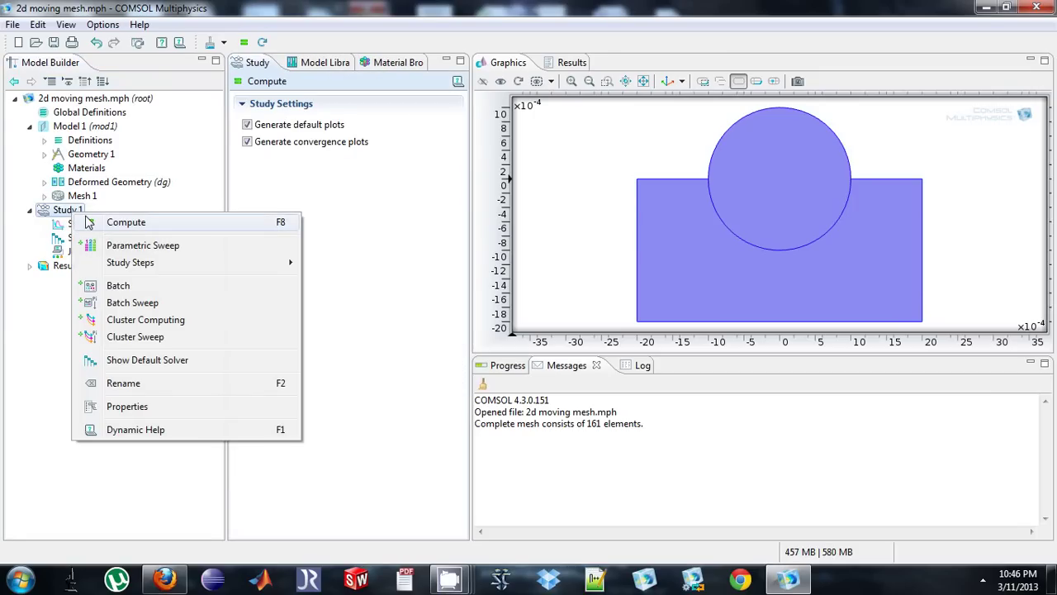
pyautogui.click(88, 223)
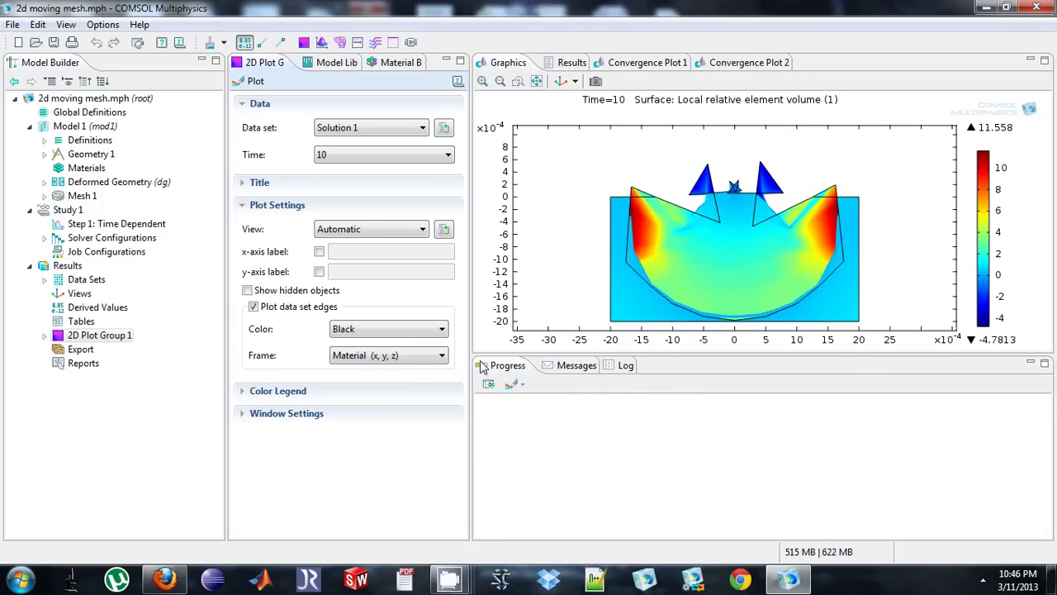
pyautogui.click(341, 160)
pyautogui.scroll(2, 452, 267)
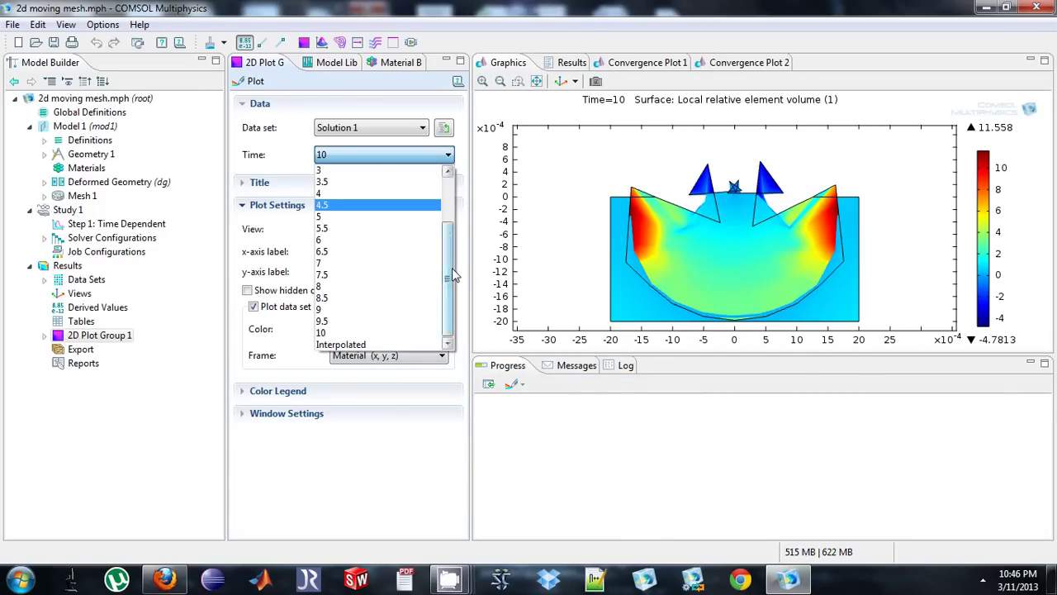
pyautogui.click(381, 180)
pyautogui.click(252, 81)
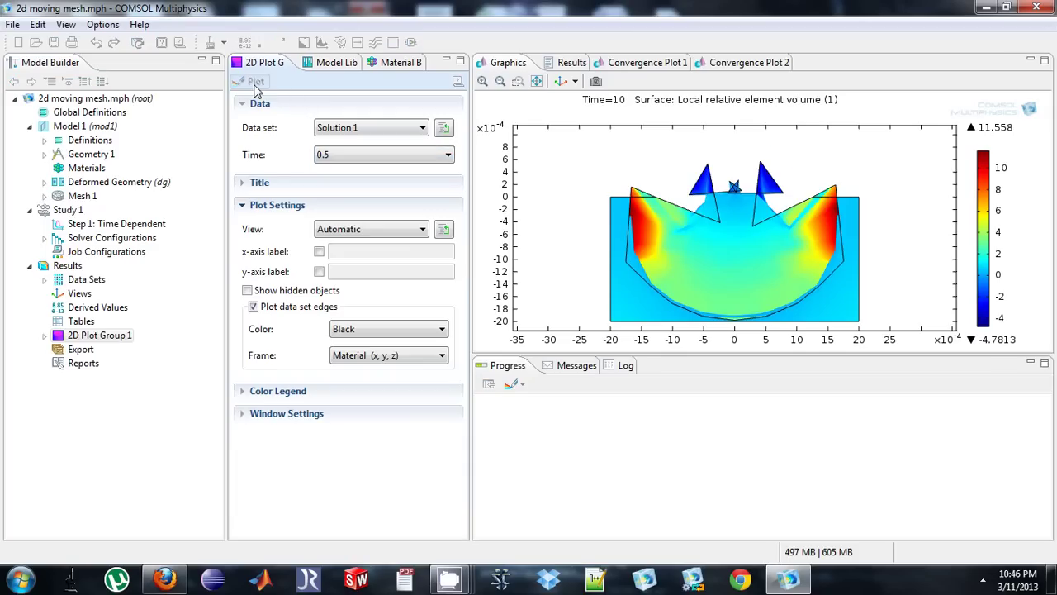
# Replot the surface plot at times 1 and then 1.5
pyautogui.click(337, 154)
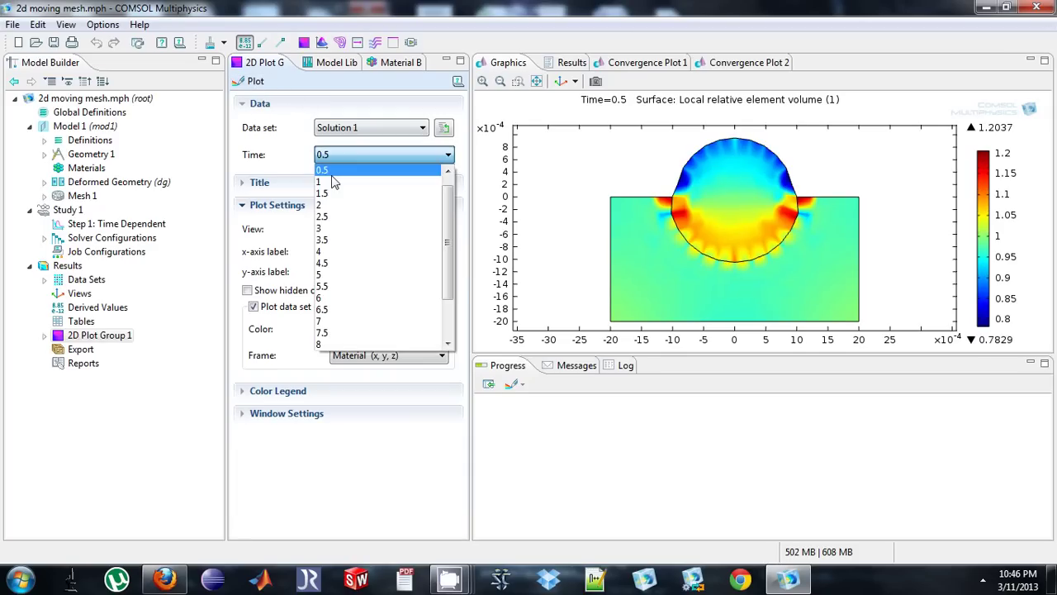
pyautogui.click(363, 183)
pyautogui.click(249, 81)
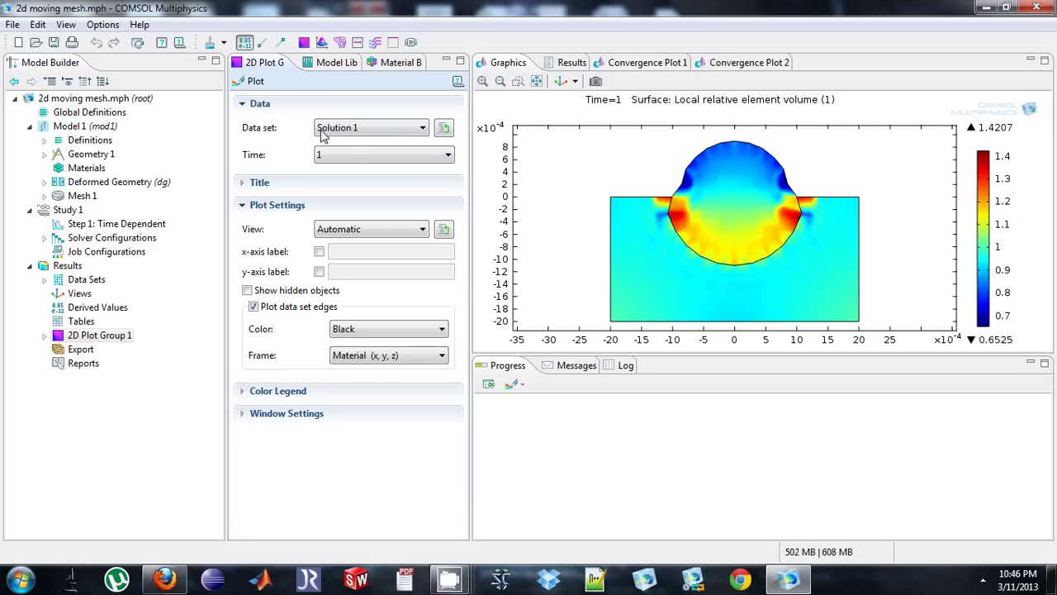
pyautogui.click(352, 156)
pyautogui.click(359, 196)
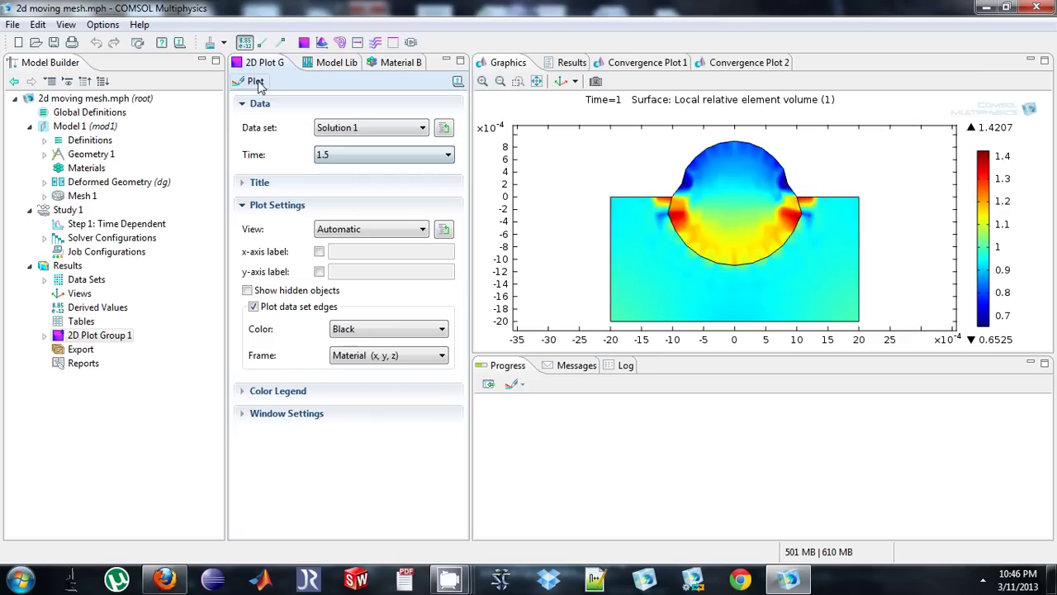
pyautogui.click(258, 84)
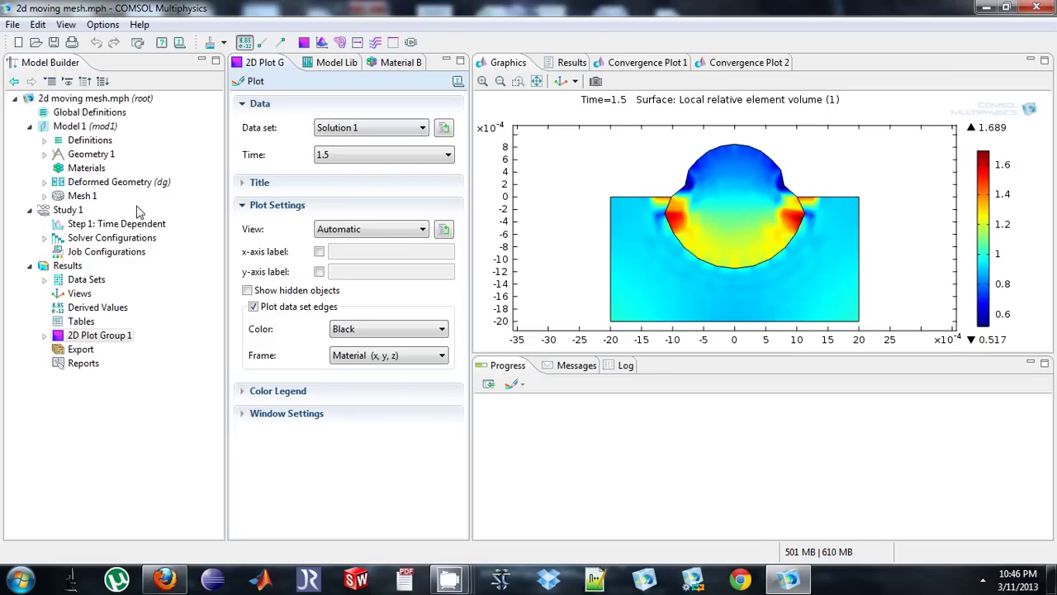
# Add a Prescribed Mesh Velocity 2 node under Deformed Geometry
pyautogui.click(45, 182)
pyautogui.rightClick(59, 185)
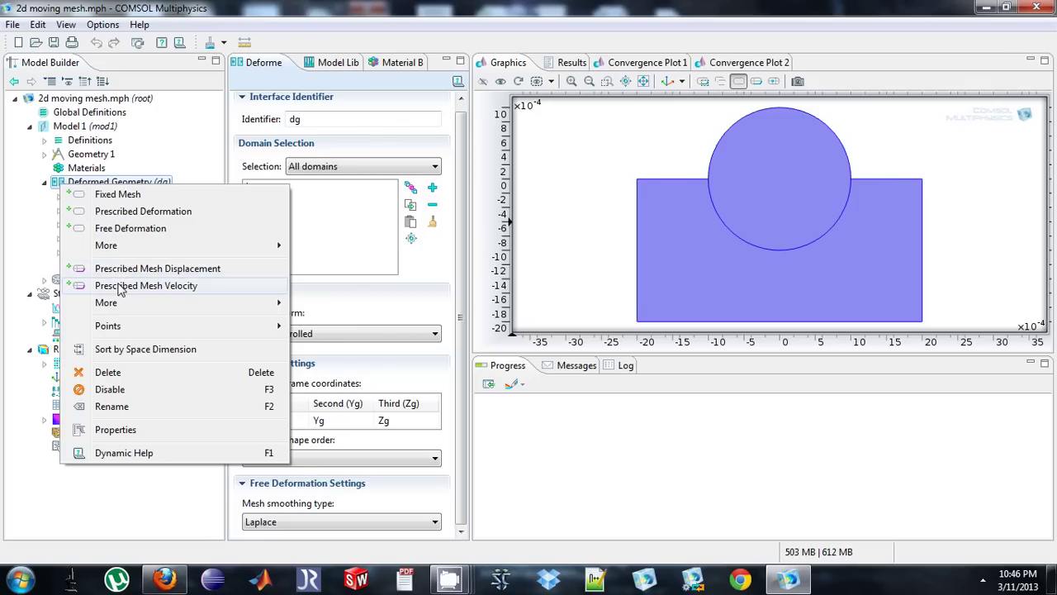
pyautogui.click(118, 286)
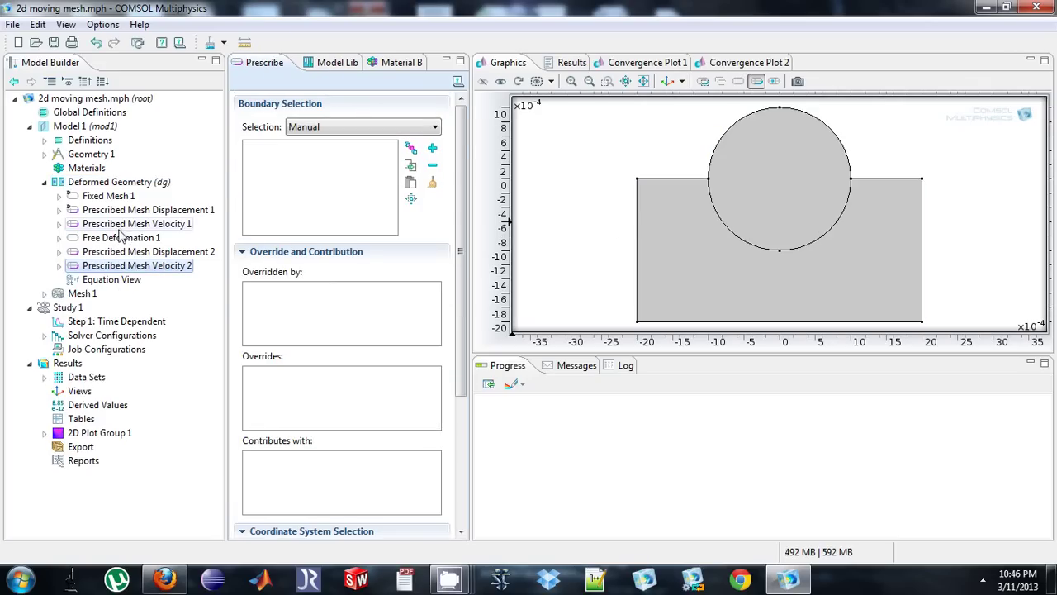
pyautogui.click(124, 224)
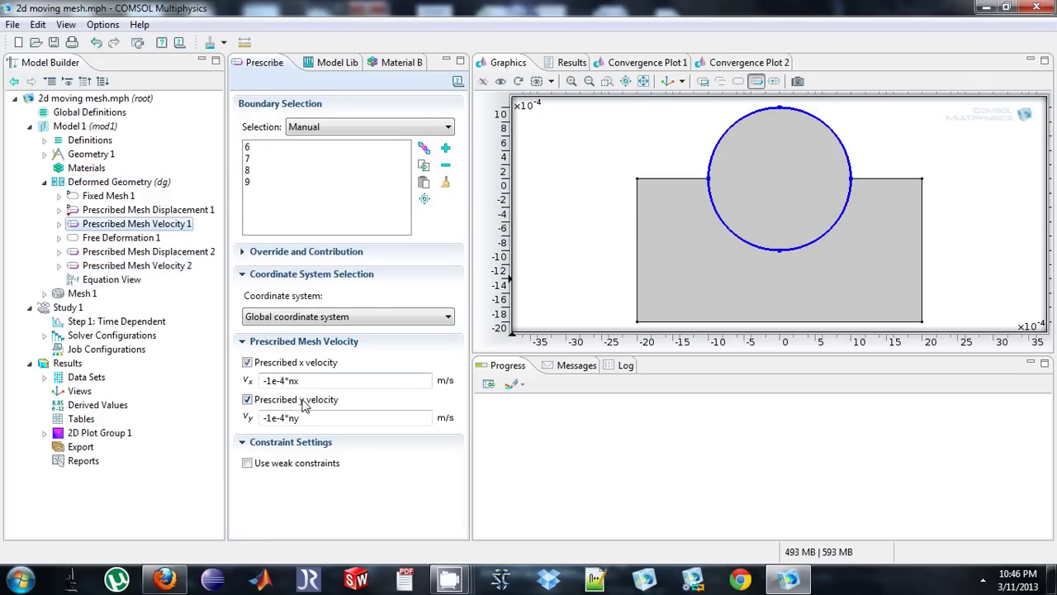
pyautogui.click(128, 279)
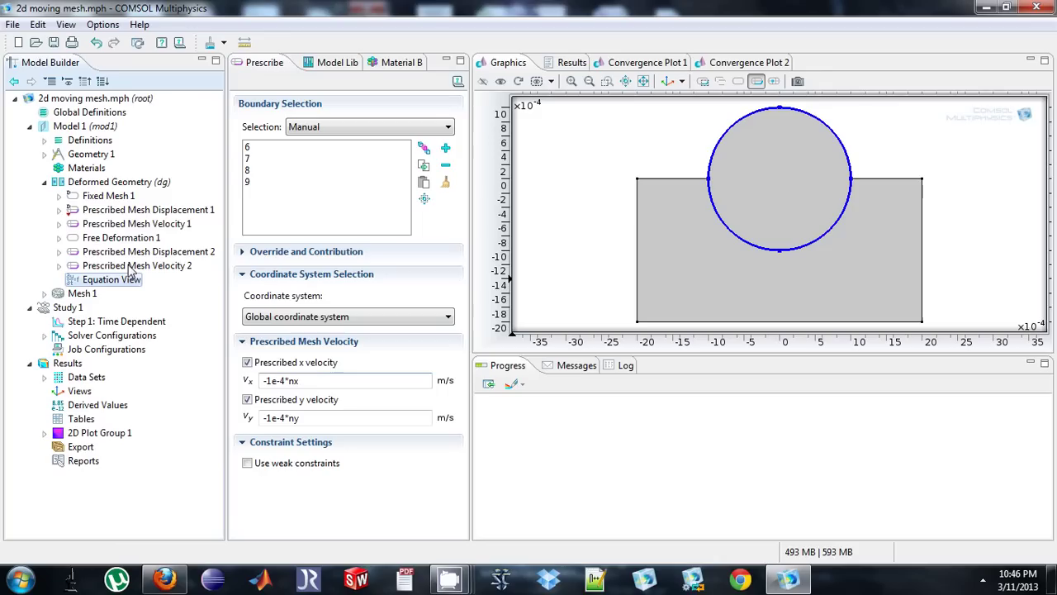
pyautogui.click(129, 266)
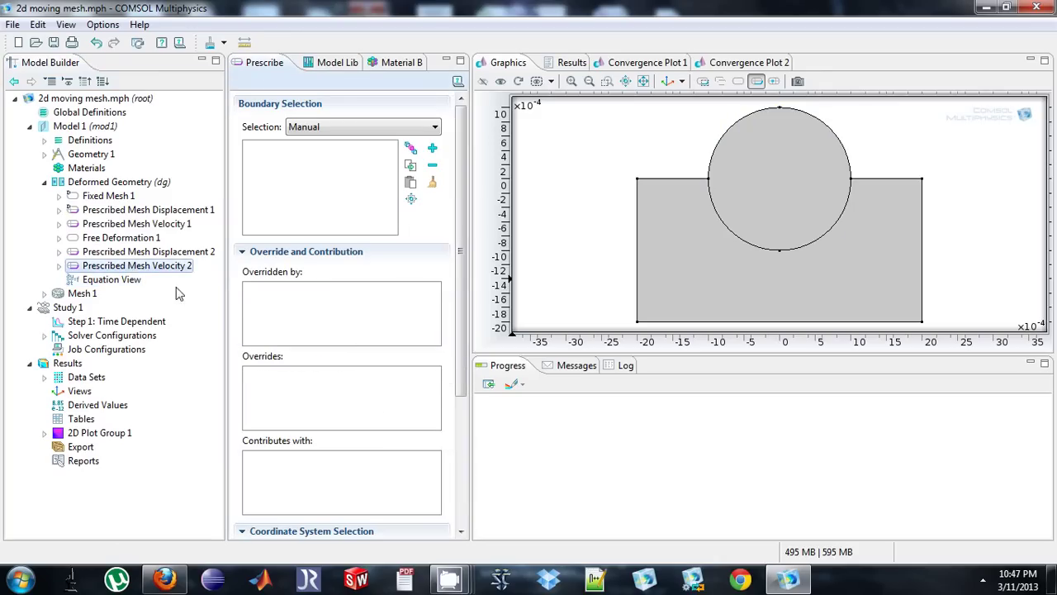
# Give Prescribed Mesh Velocity 2 vx = 1e-4*nx, vy = 1e-4*ny on lower arcs 6 and 8
pyautogui.click(278, 252)
pyautogui.press('BackSpace')
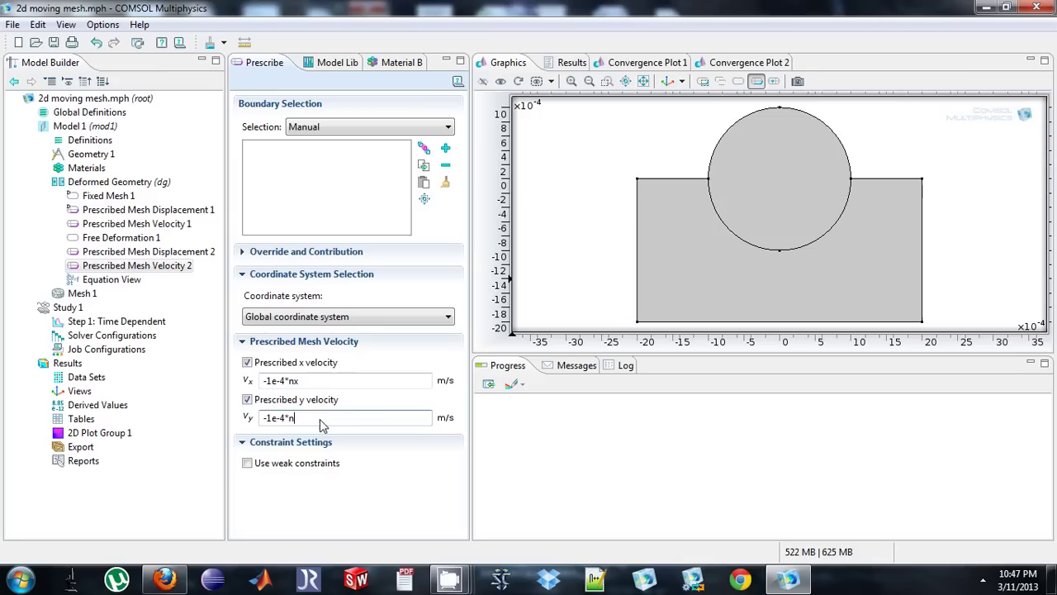
pyautogui.click(269, 422)
pyautogui.press('BackSpace')
pyautogui.click(268, 381)
pyautogui.press('BackSpace')
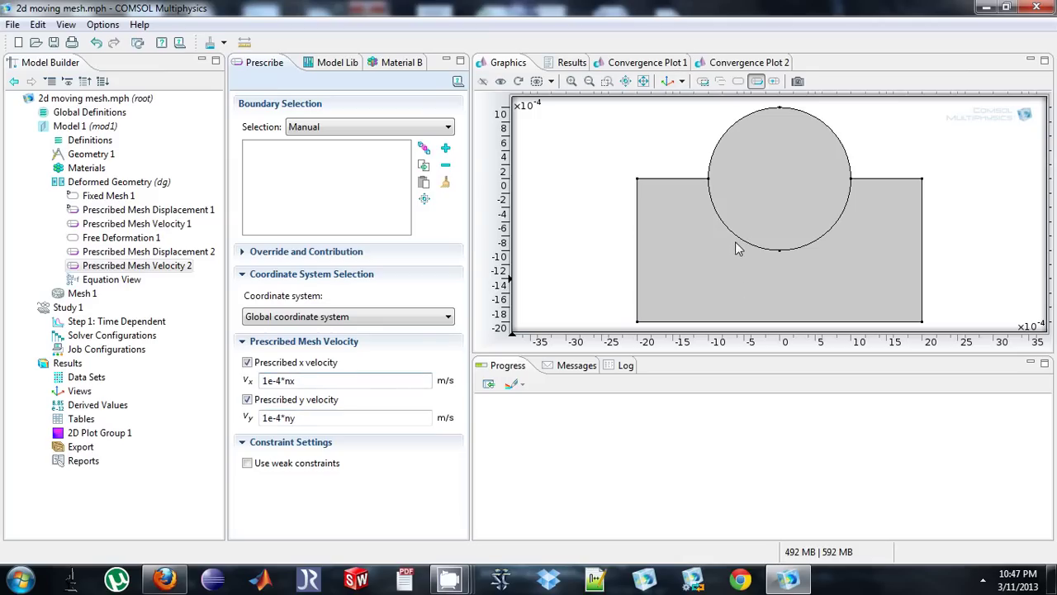
pyautogui.click(738, 238)
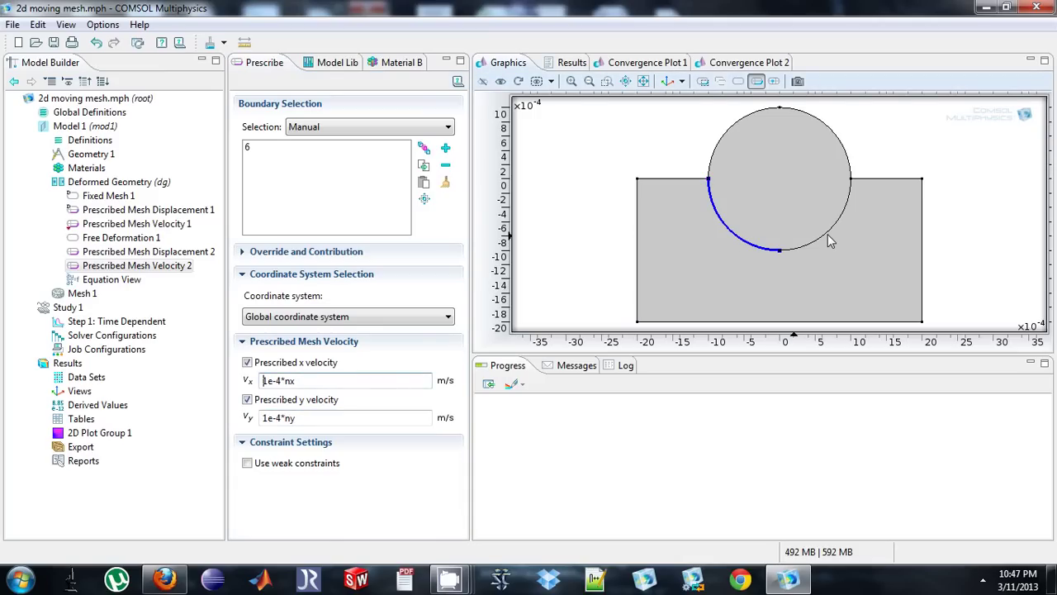
pyautogui.click(827, 234)
# Remove boundaries 6 and 8 from Prescribed Mesh Velocity 1
pyautogui.click(134, 224)
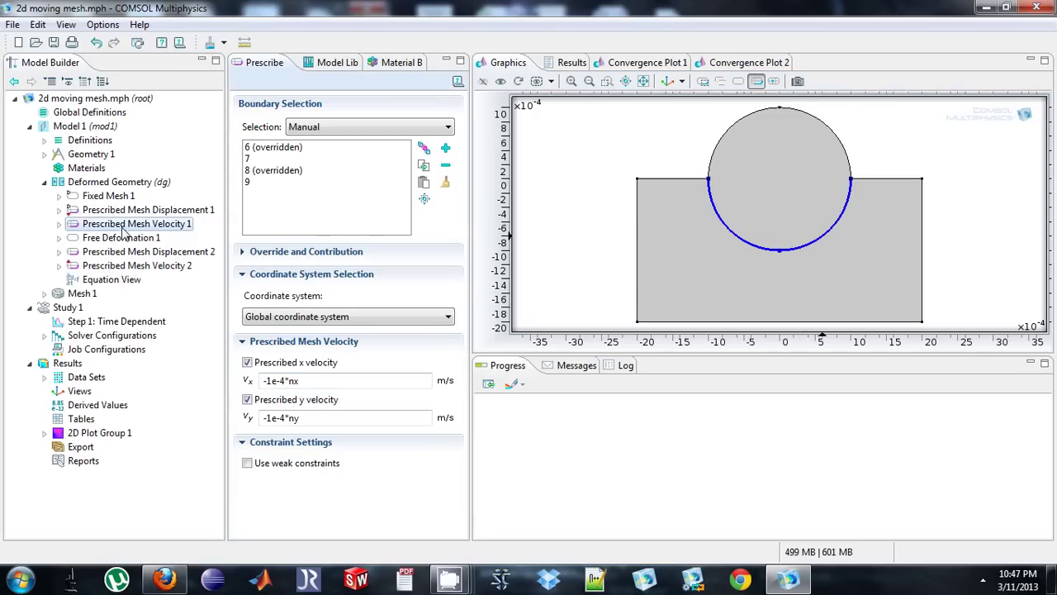
pyautogui.click(276, 170)
pyautogui.click(445, 164)
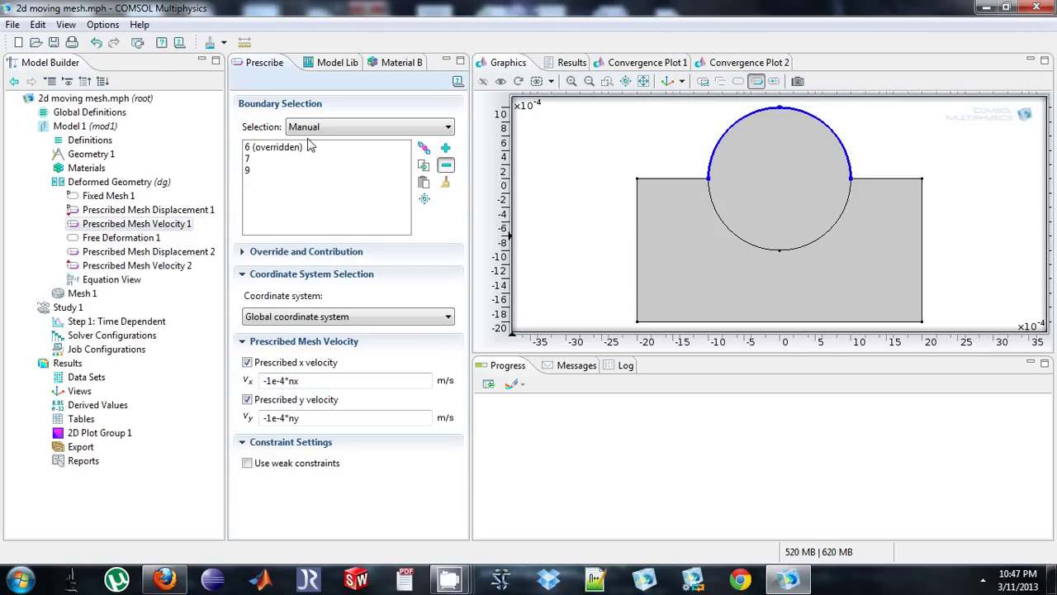
pyautogui.click(303, 147)
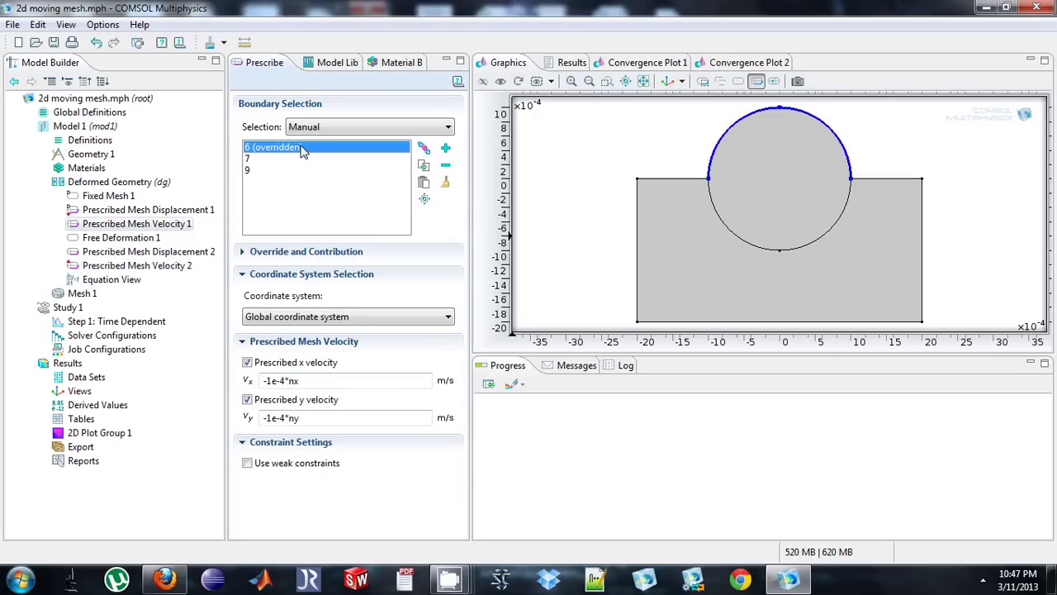
pyautogui.click(445, 164)
# Review the nodes, confirming Velocity 1 covers arcs 7 and 9, Velocity 2 arcs 6 and 8
pyautogui.click(119, 252)
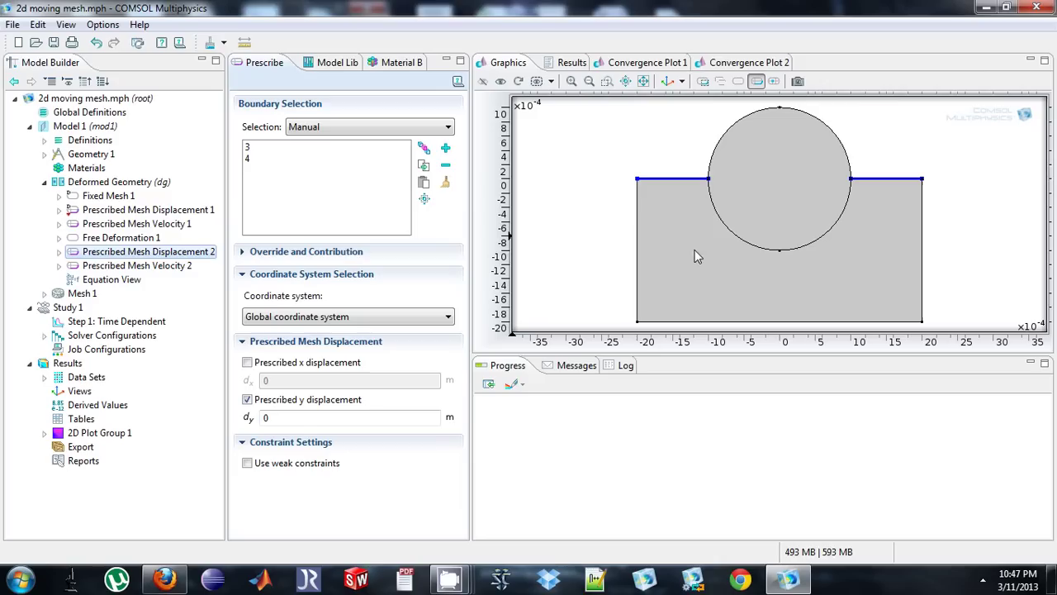
pyautogui.click(169, 212)
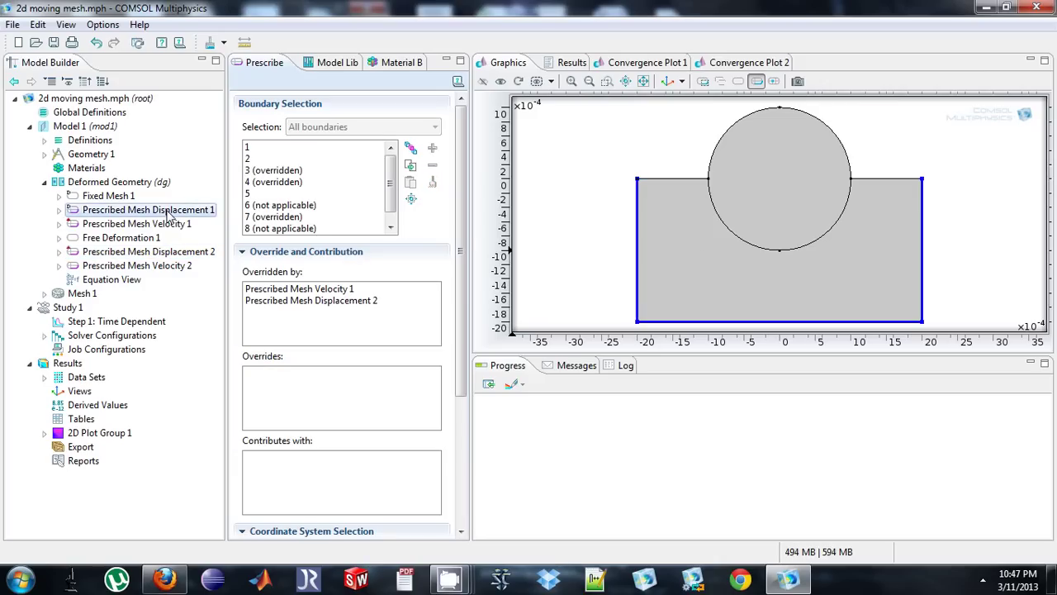
pyautogui.click(144, 224)
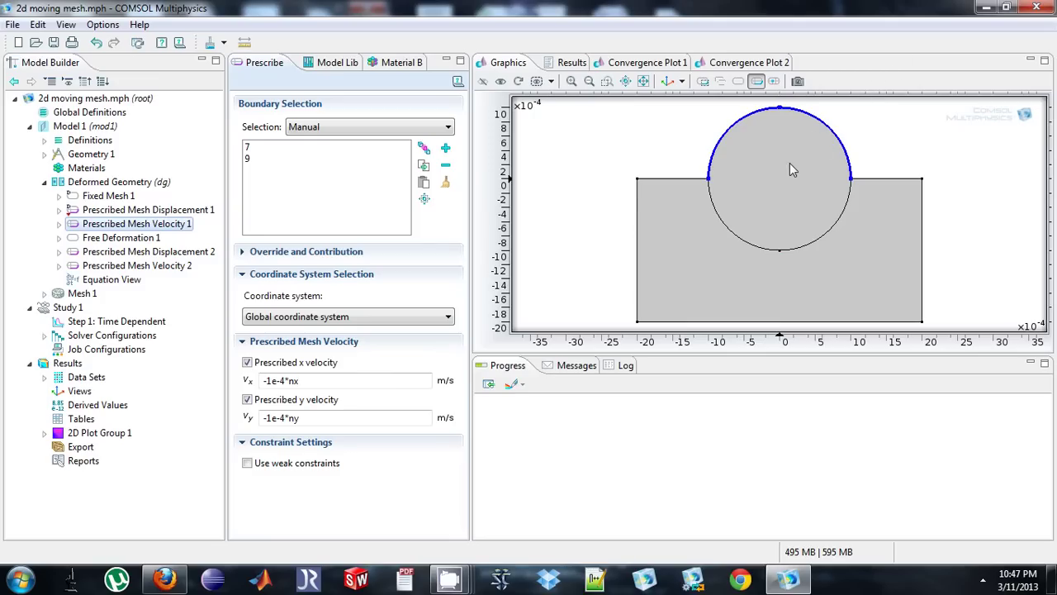
pyautogui.click(163, 268)
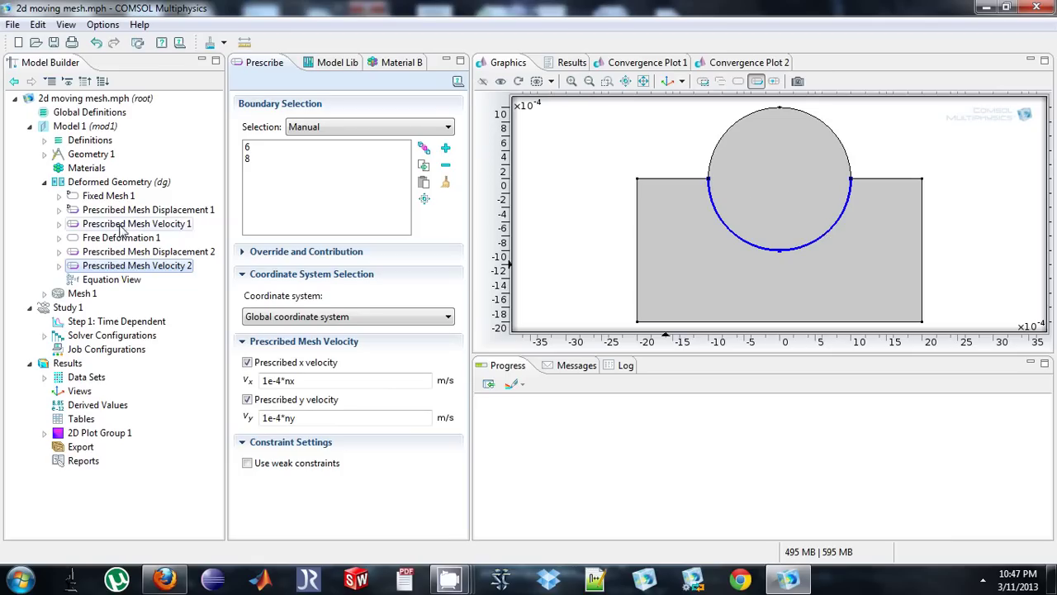
# Re-compute Study 1 with the updated mesh velocities
pyautogui.click(44, 182)
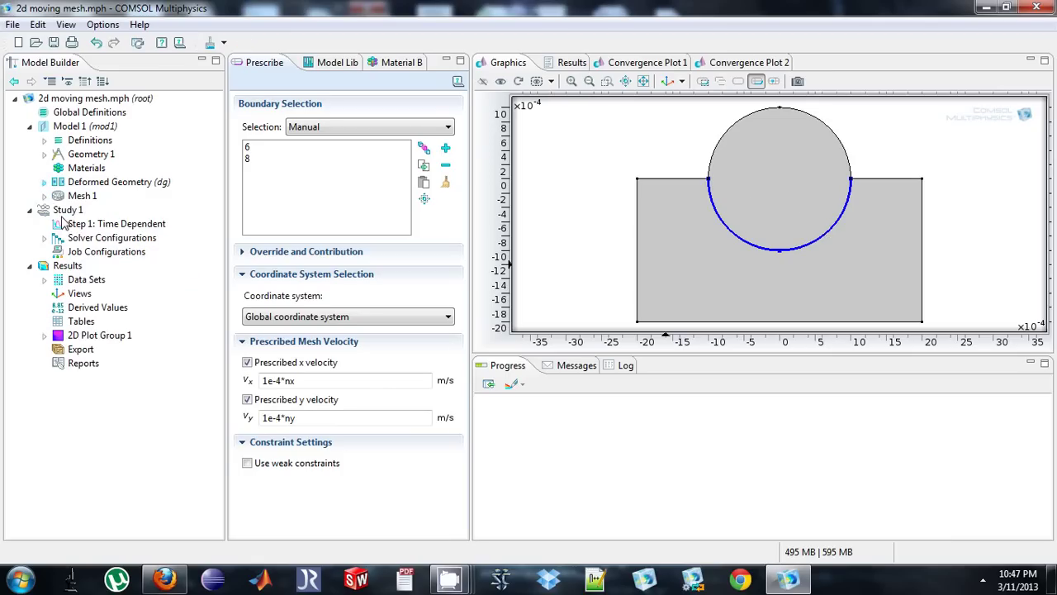
pyautogui.rightClick(66, 210)
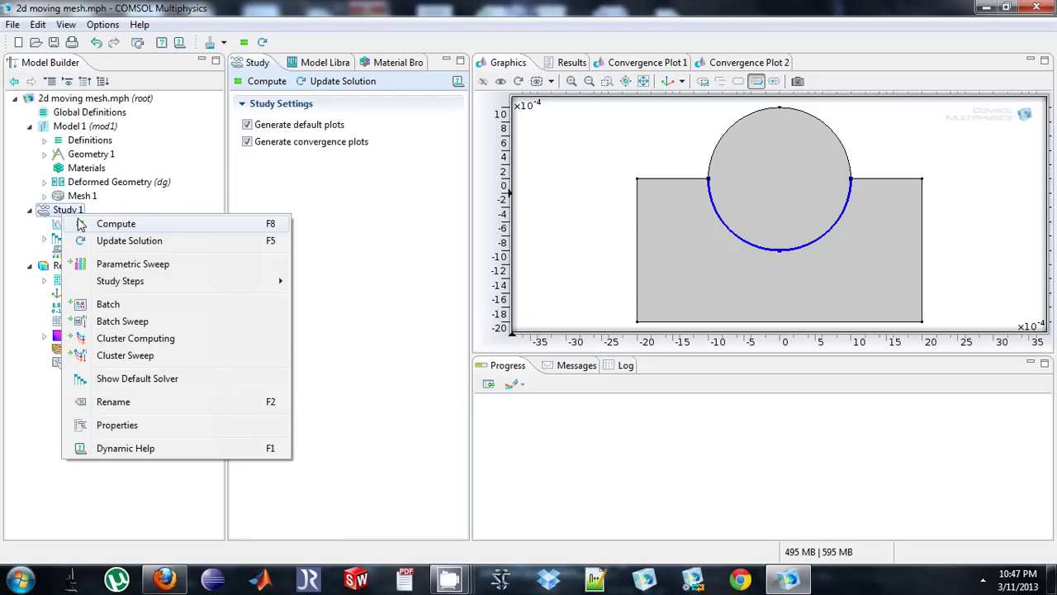
pyautogui.click(80, 224)
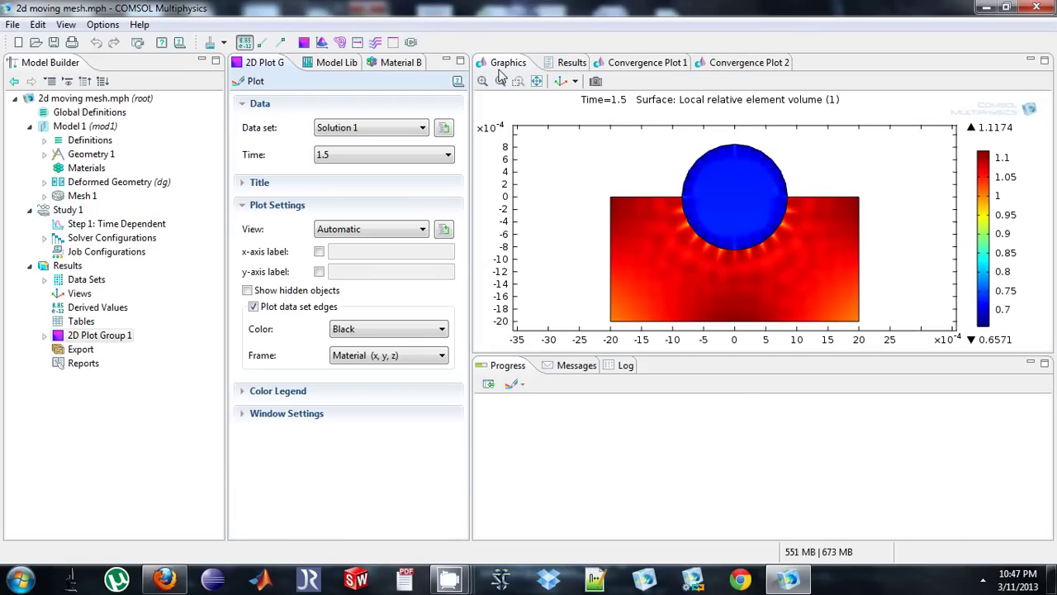
# Plot the local relative element volume at solution times 2, 3.5 and 5
pyautogui.click(355, 155)
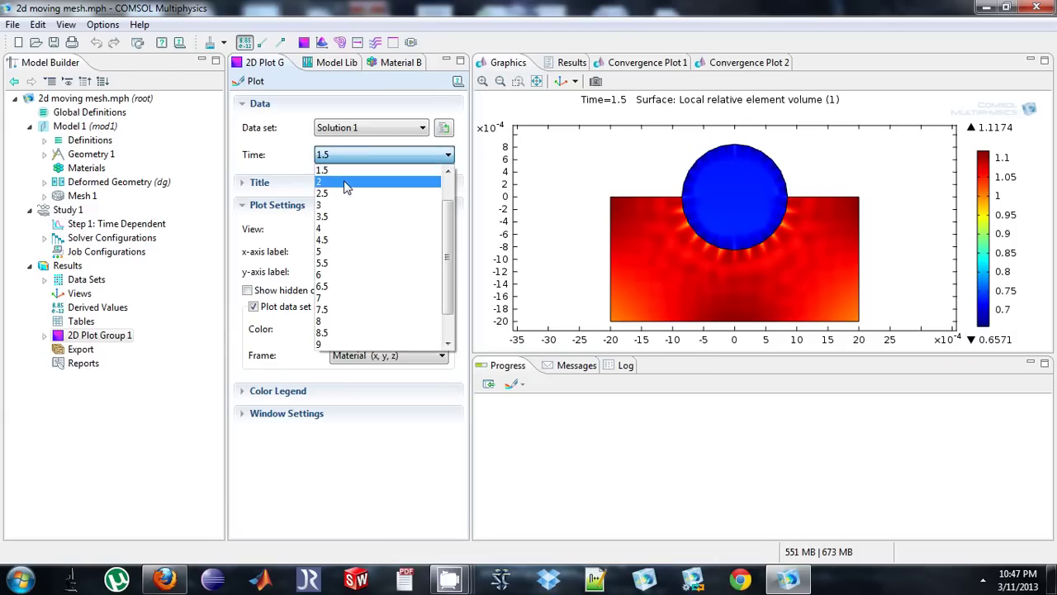
pyautogui.click(347, 181)
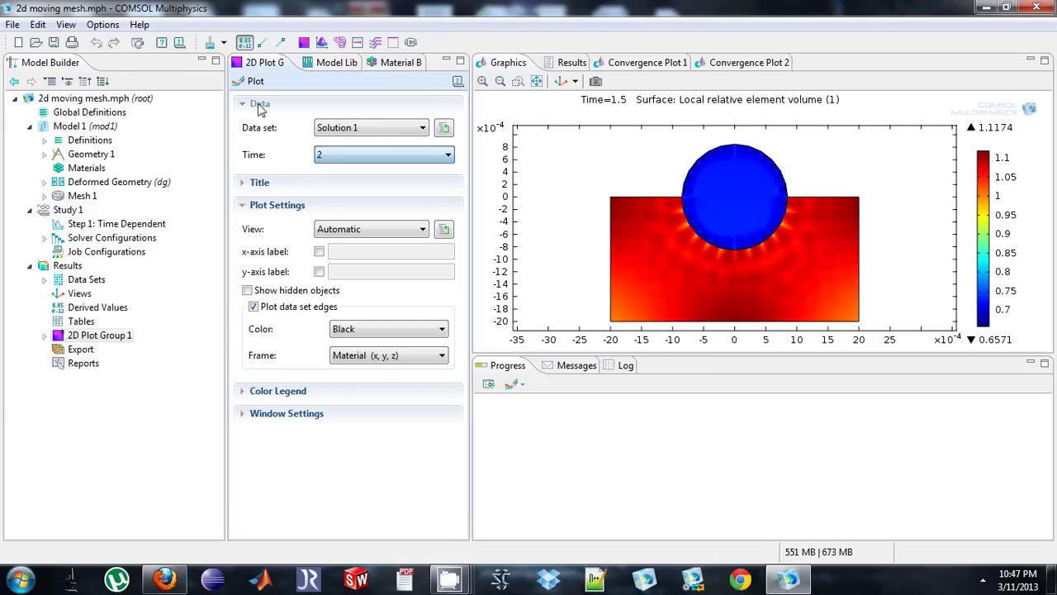
pyautogui.click(358, 159)
pyautogui.click(355, 206)
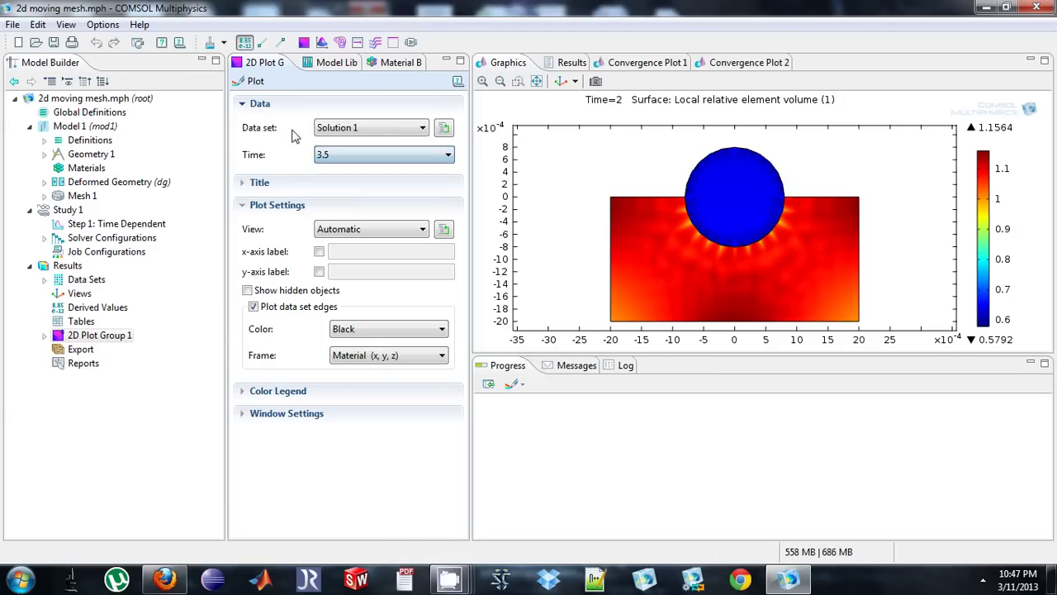
pyautogui.click(262, 83)
pyautogui.click(347, 158)
pyautogui.click(347, 220)
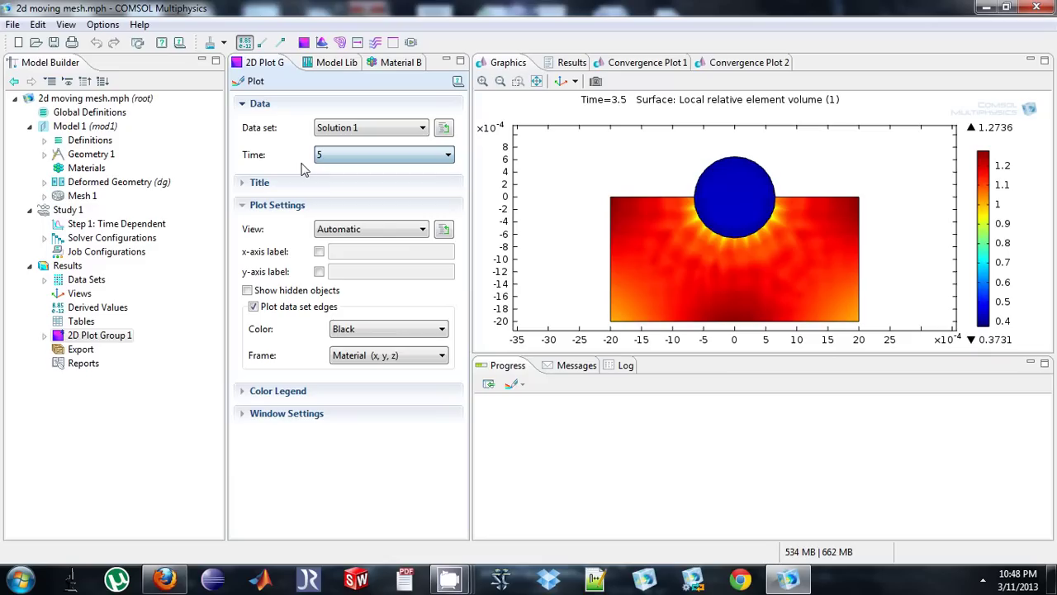
pyautogui.click(256, 85)
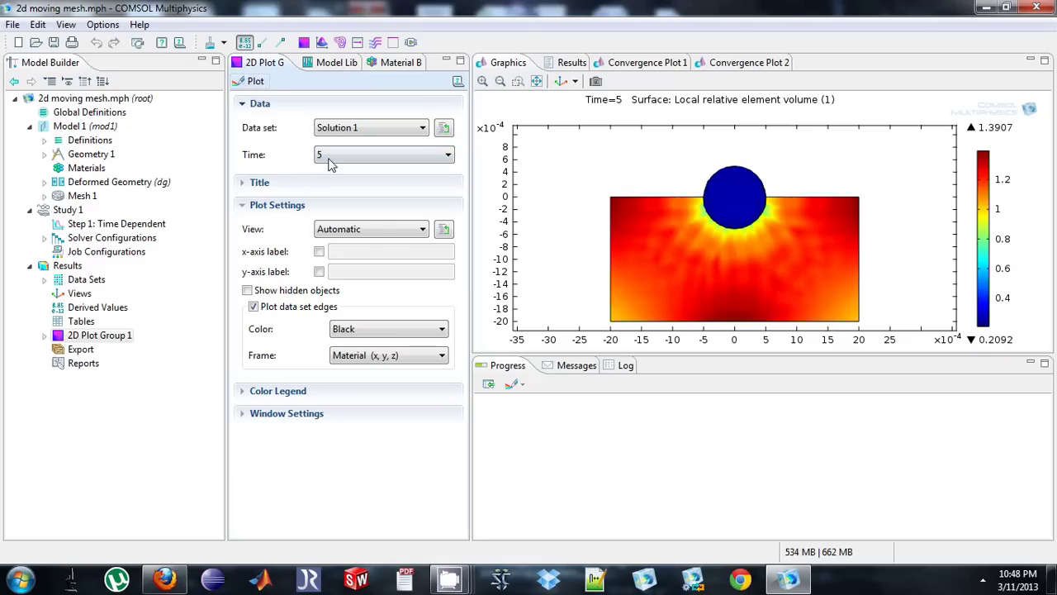
# Zoom in on the circle and plot solution times 6 and 7
pyautogui.click(499, 80)
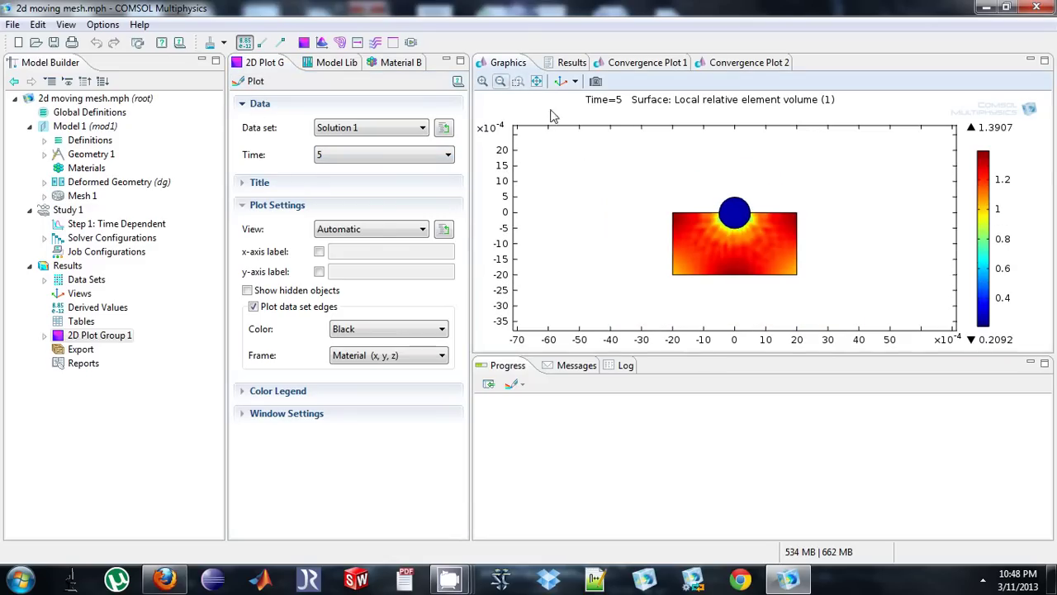
pyautogui.click(518, 80)
pyautogui.moveTo(699, 186); pyautogui.dragTo(756, 237)
pyautogui.click(329, 158)
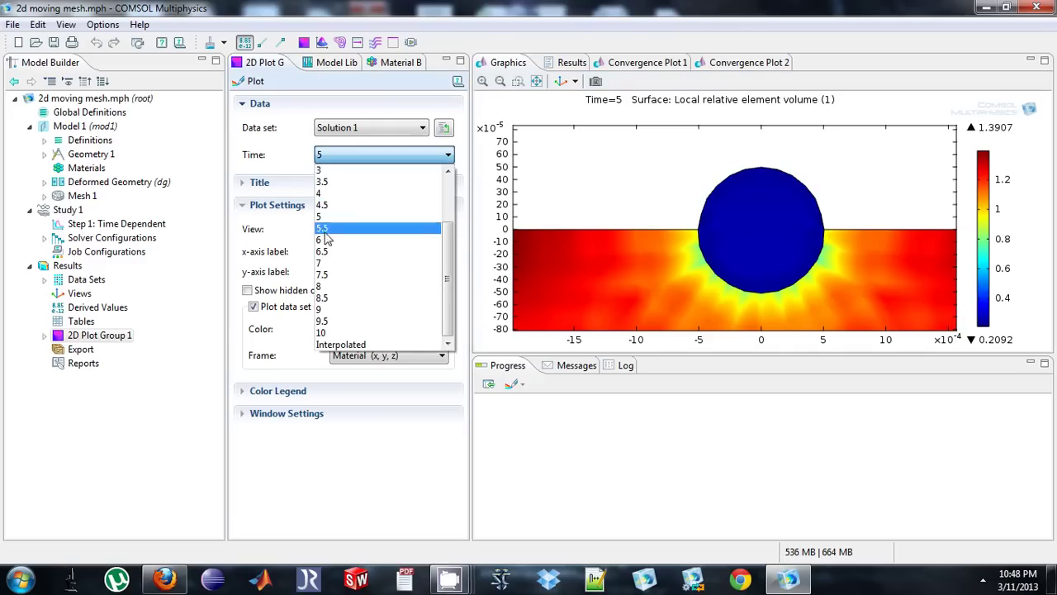
pyautogui.click(326, 230)
pyautogui.click(253, 82)
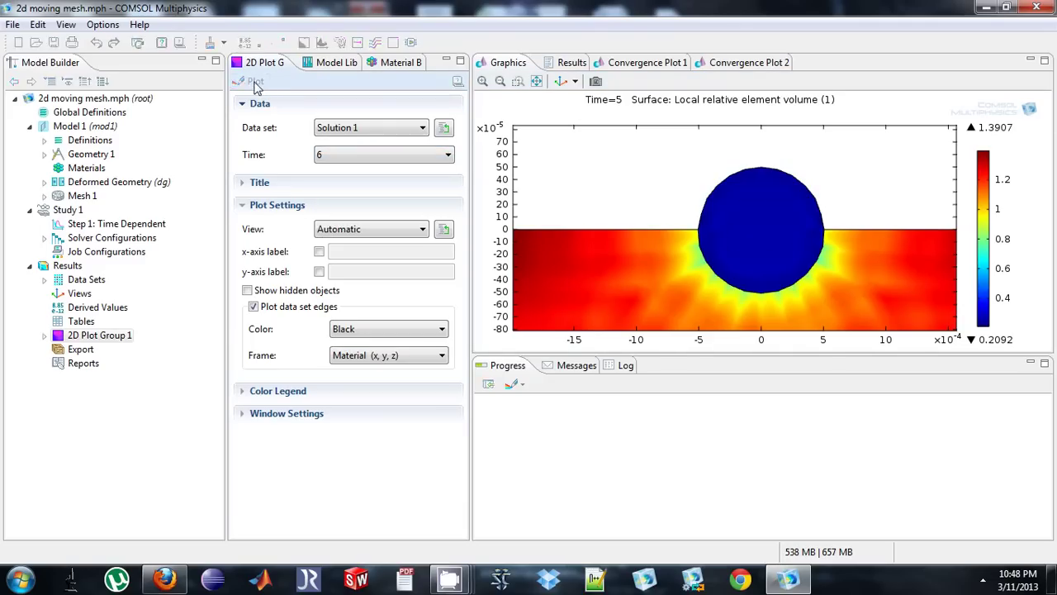
pyautogui.click(322, 154)
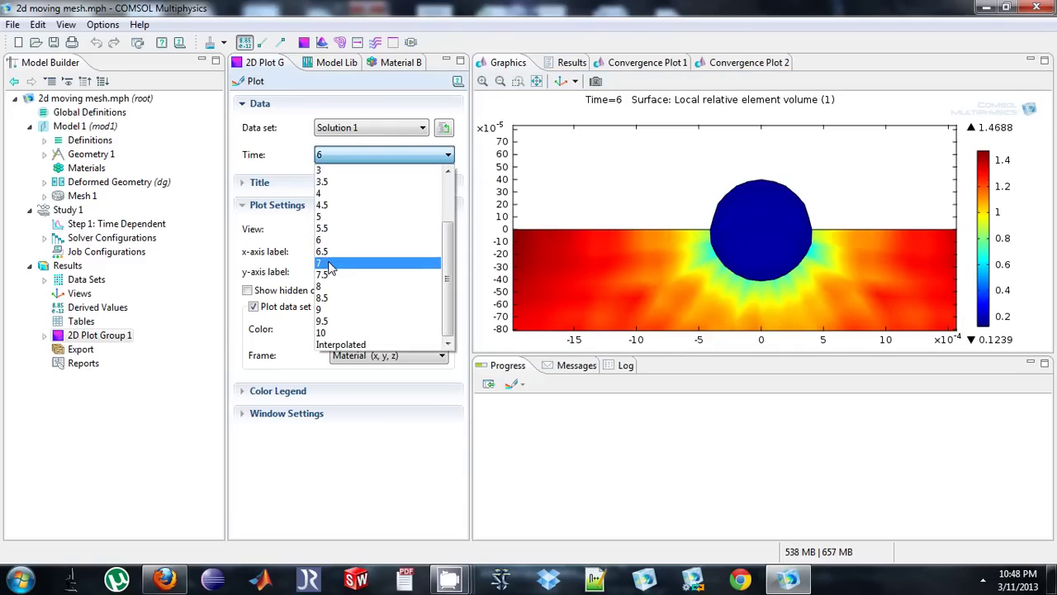
pyautogui.click(327, 263)
pyautogui.click(255, 82)
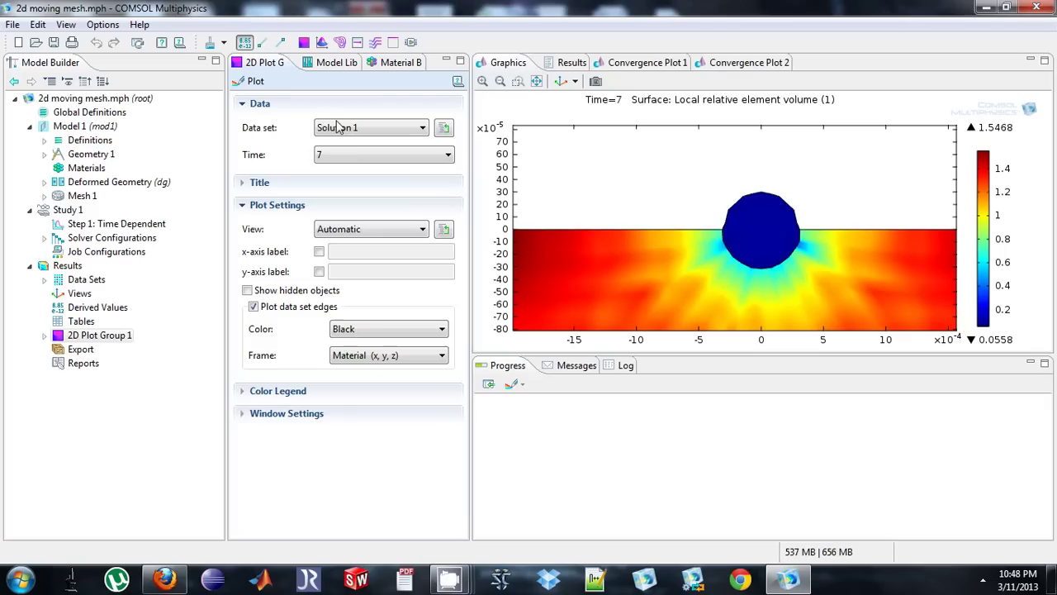
# Plot solution times 8, 9 and the final time 10, showing the collapsed circle
pyautogui.click(352, 157)
pyautogui.click(347, 286)
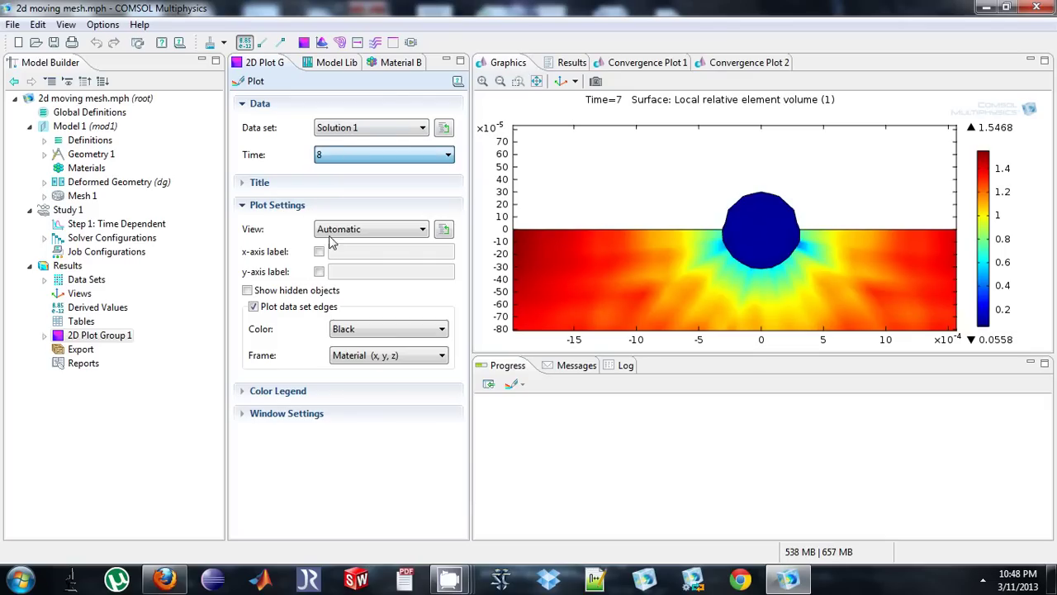
pyautogui.click(252, 84)
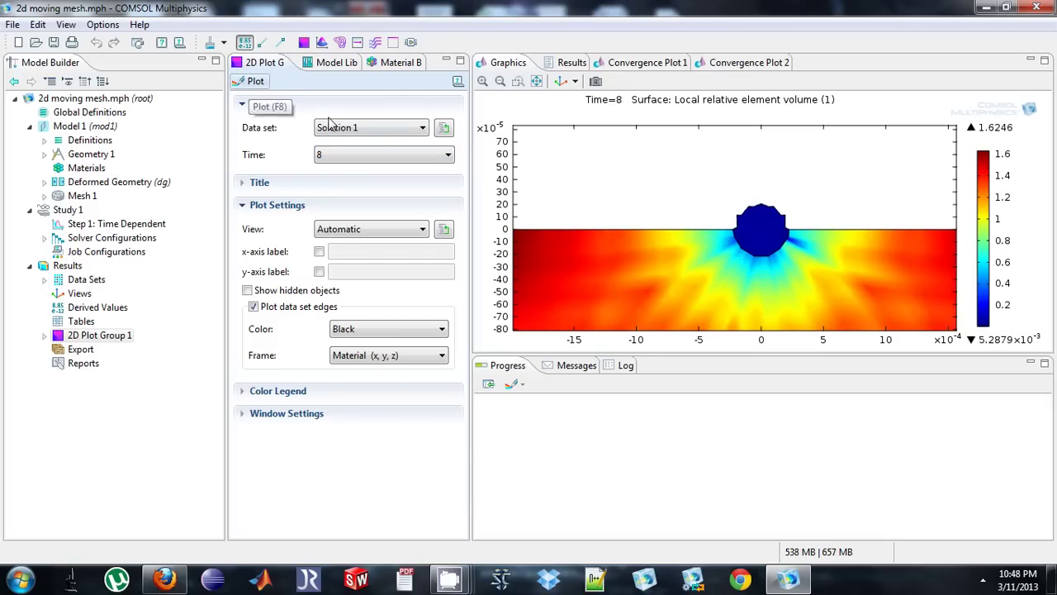
pyautogui.click(343, 157)
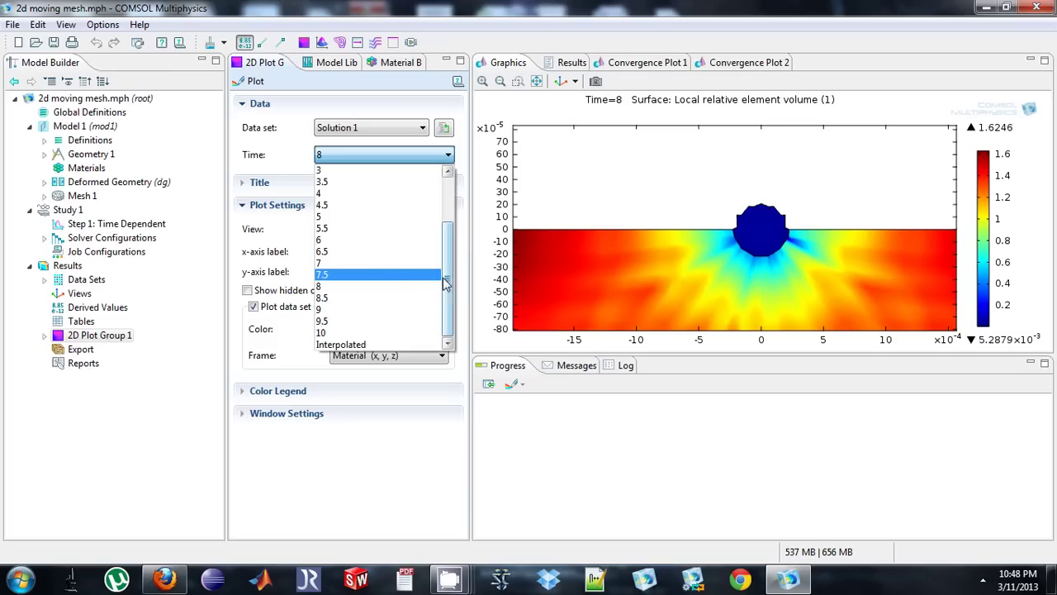
pyautogui.click(366, 314)
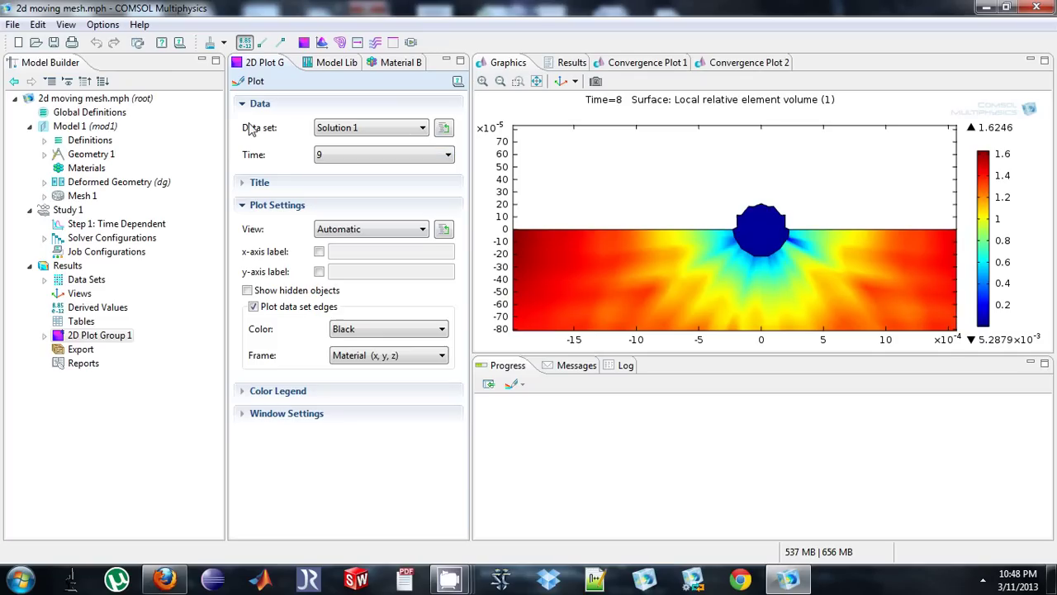
pyautogui.click(238, 83)
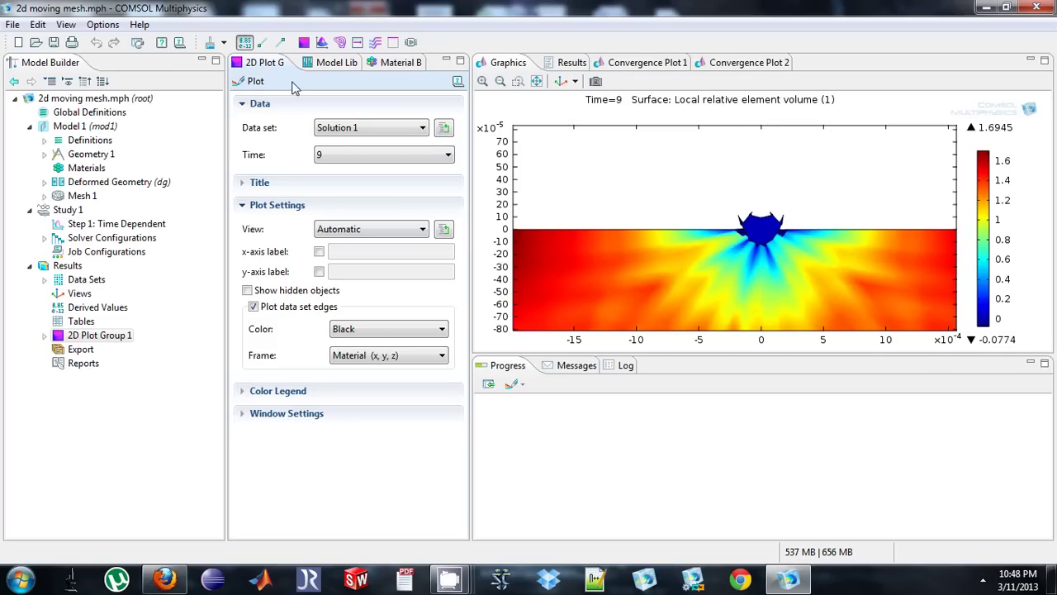
pyautogui.click(340, 155)
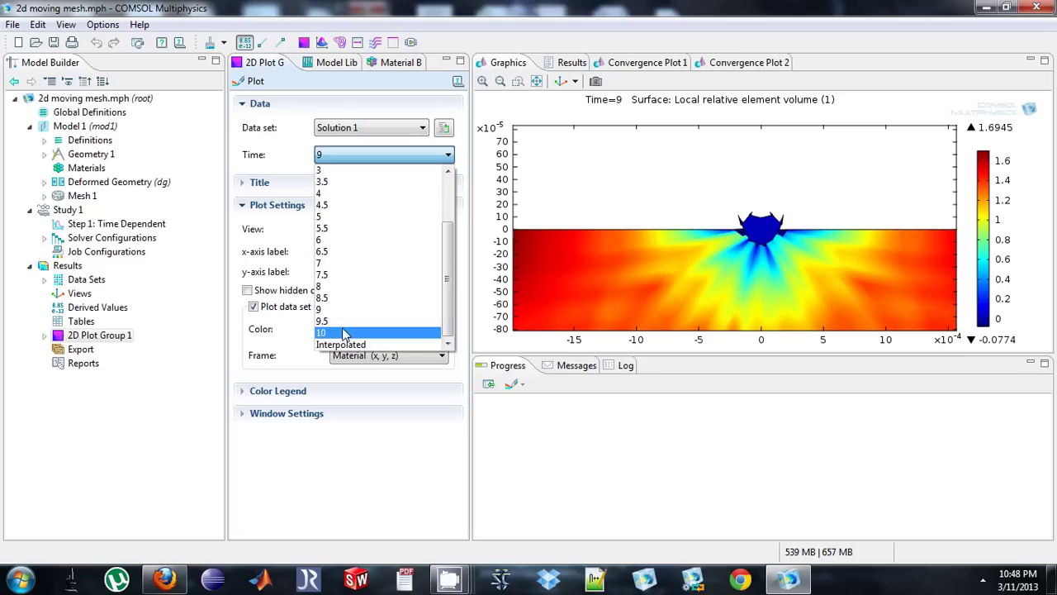
pyautogui.click(344, 333)
pyautogui.click(255, 81)
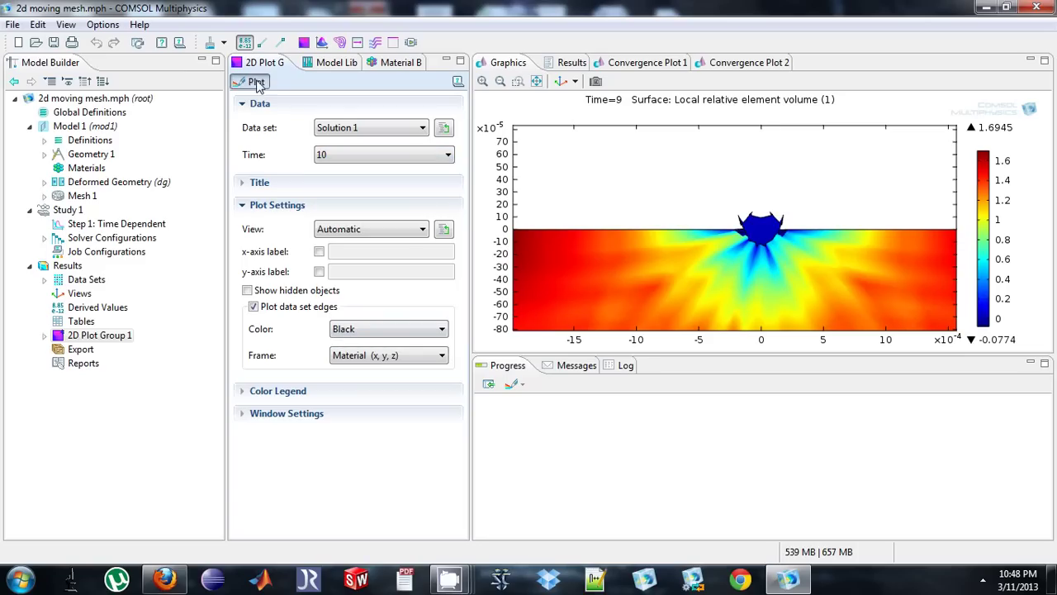
# Zoom to extents so the whole domain fits in the Graphics window
pyautogui.click(537, 81)
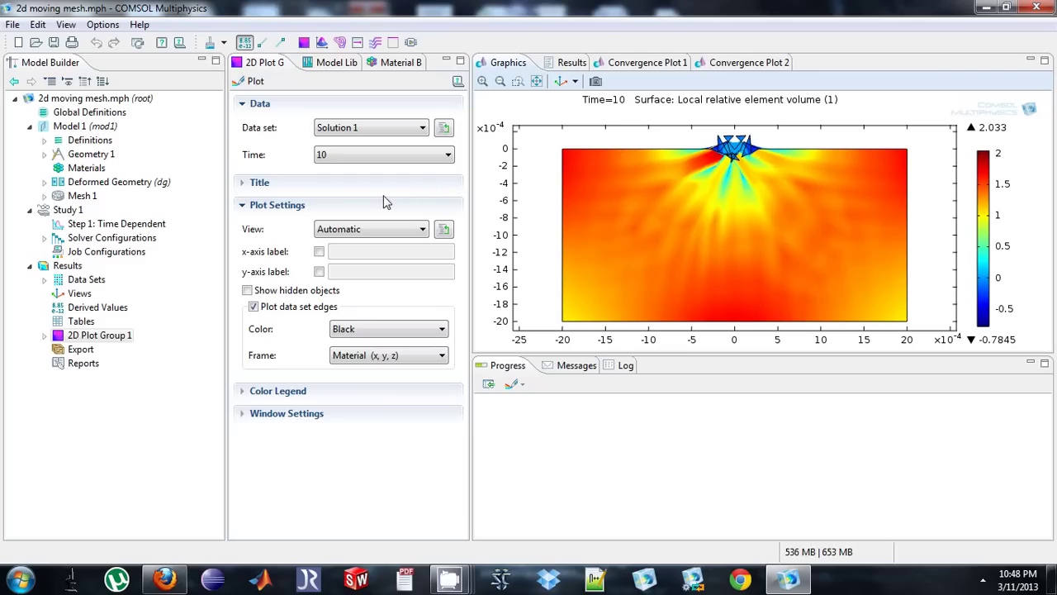
# Expand Deformed Geometry to list its mesh displacement, velocity and deformation features
pyautogui.click(44, 182)
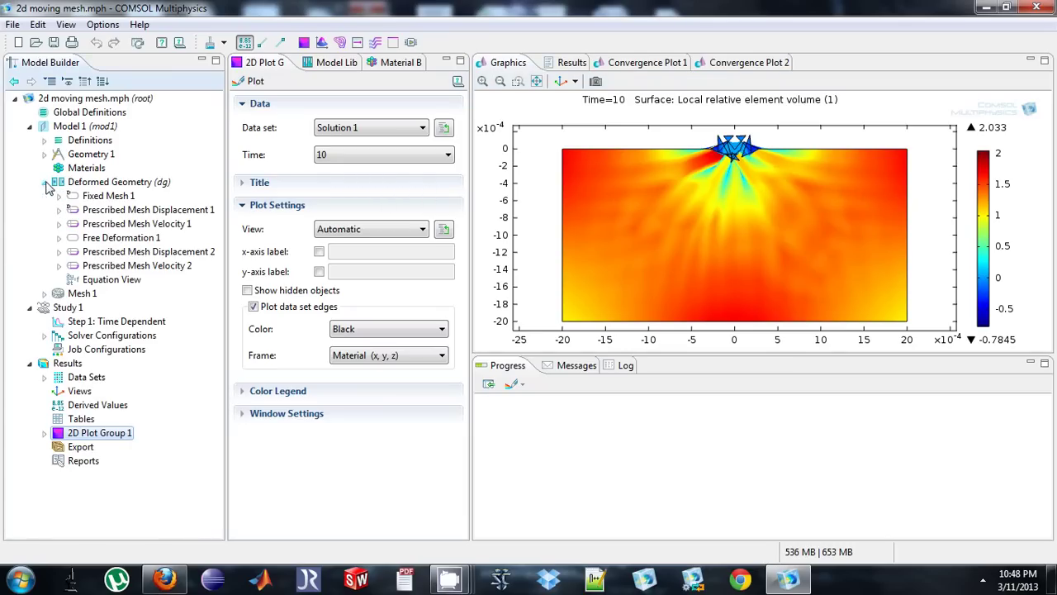
# Inspect Prescribed Mesh Velocity 1's vx = -1e-4*nx and vy = -1e-4*ny on boundaries 7 and 9
pyautogui.click(92, 226)
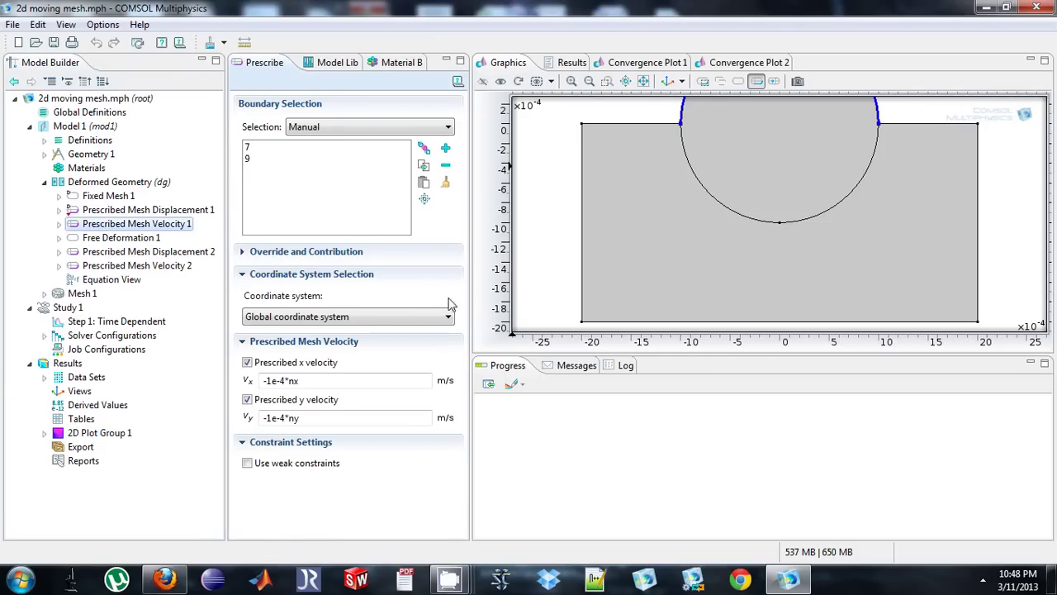
pyautogui.click(323, 384)
pyautogui.press('Tab')
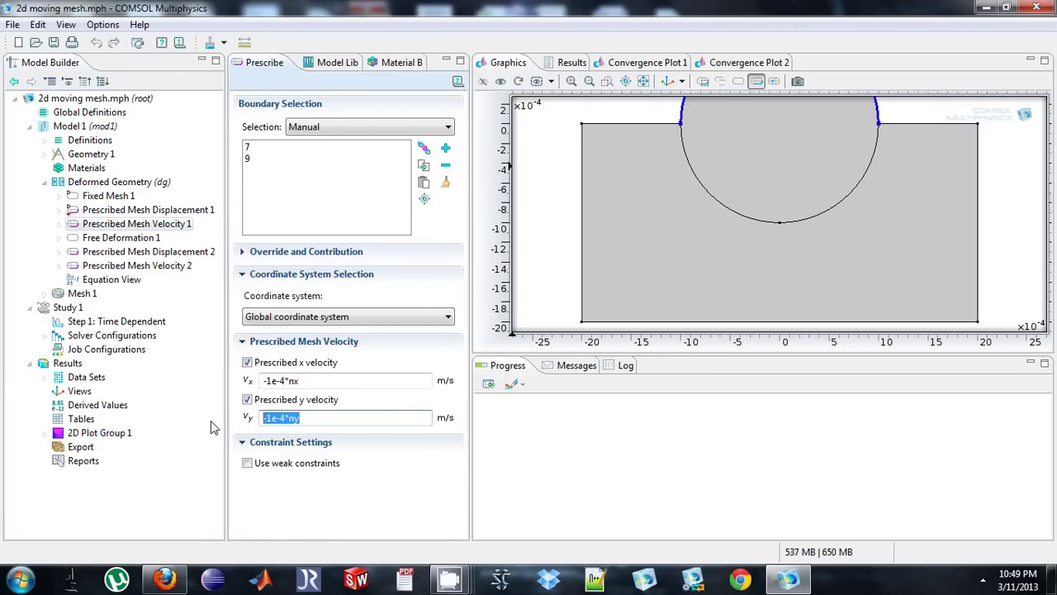
pyautogui.click(311, 425)
pyautogui.moveTo(311, 424); pyautogui.dragTo(287, 426)
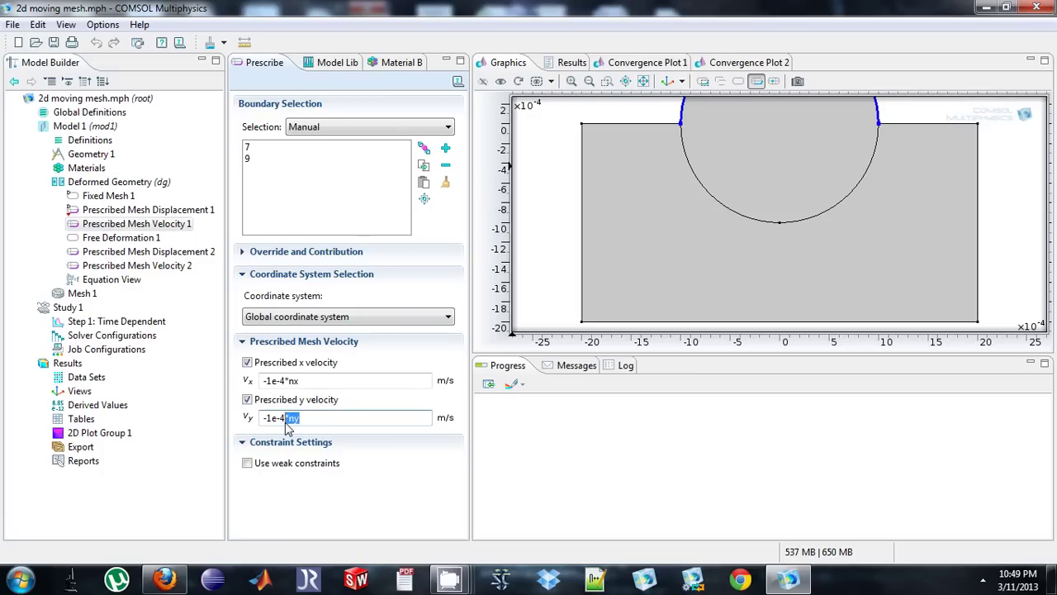
pyautogui.click(305, 381)
pyautogui.moveTo(305, 381); pyautogui.dragTo(287, 386)
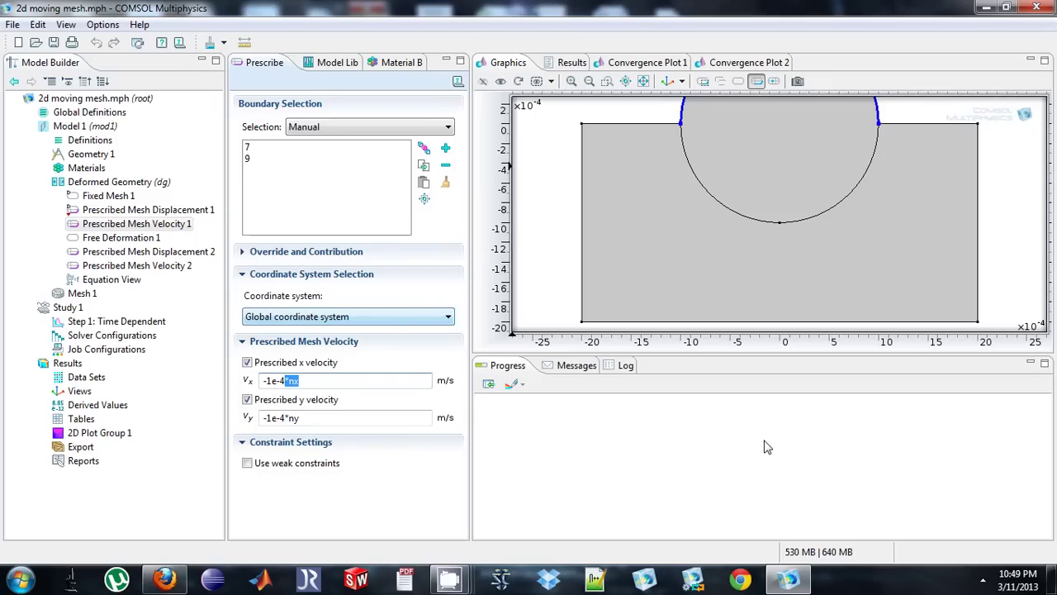
pyautogui.click(982, 581)
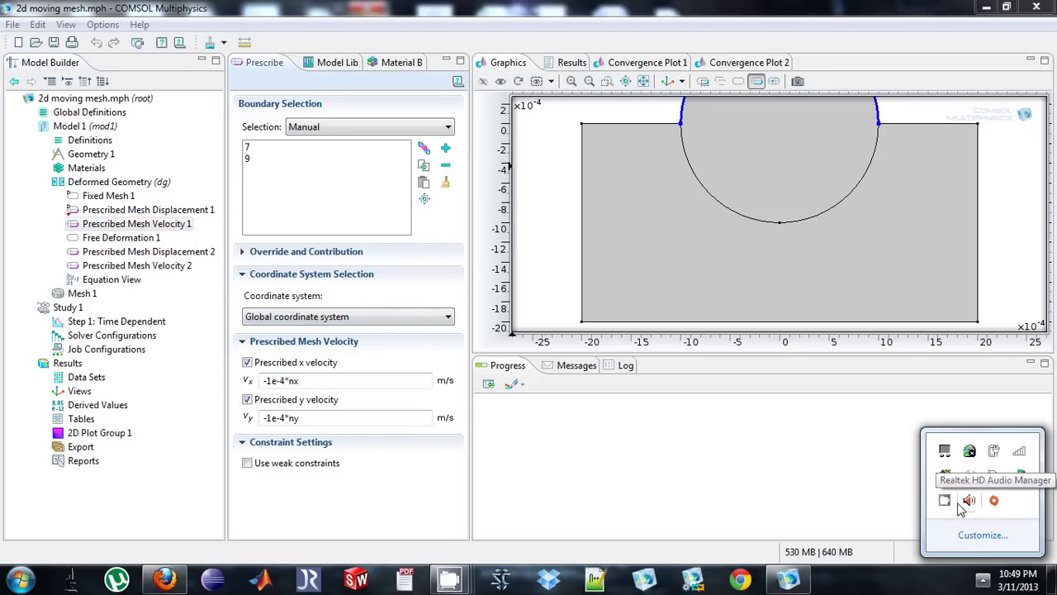